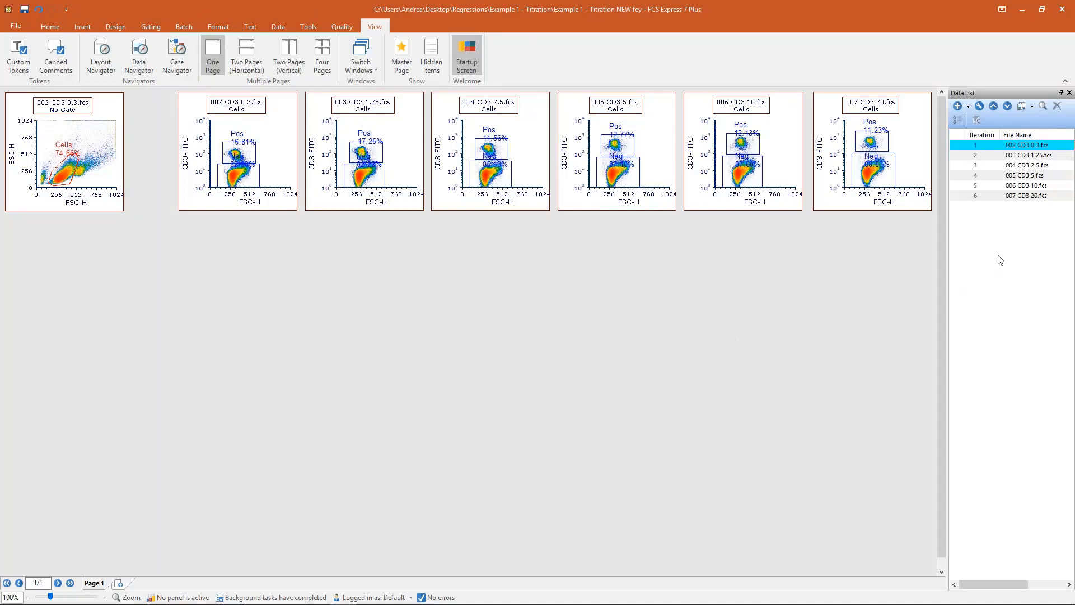
pyautogui.moveTo(1028, 241); pyautogui.dragTo(1013, 140)
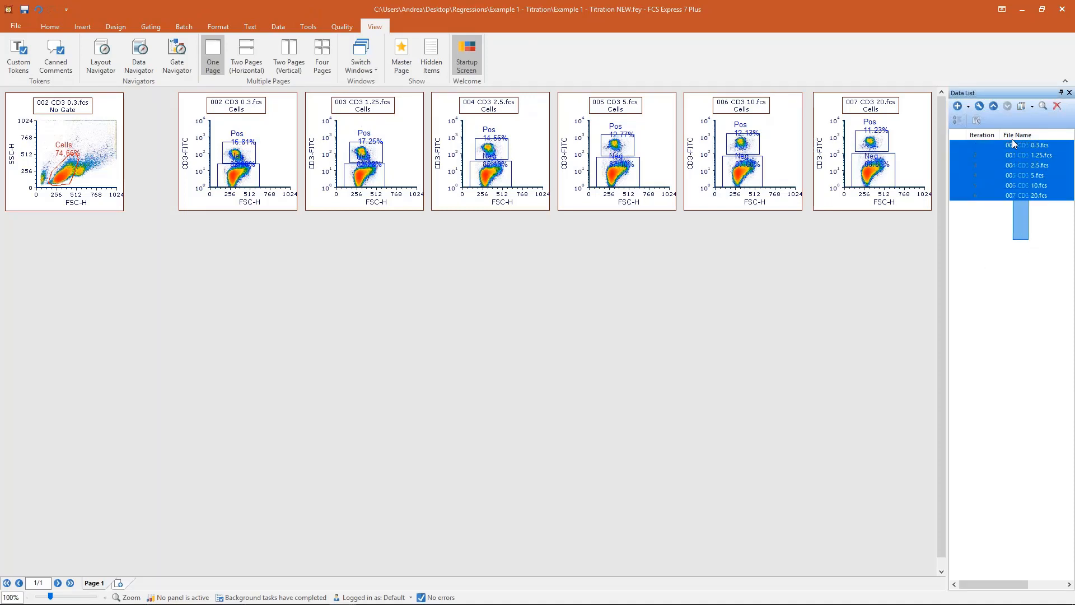
pyautogui.click(1014, 279)
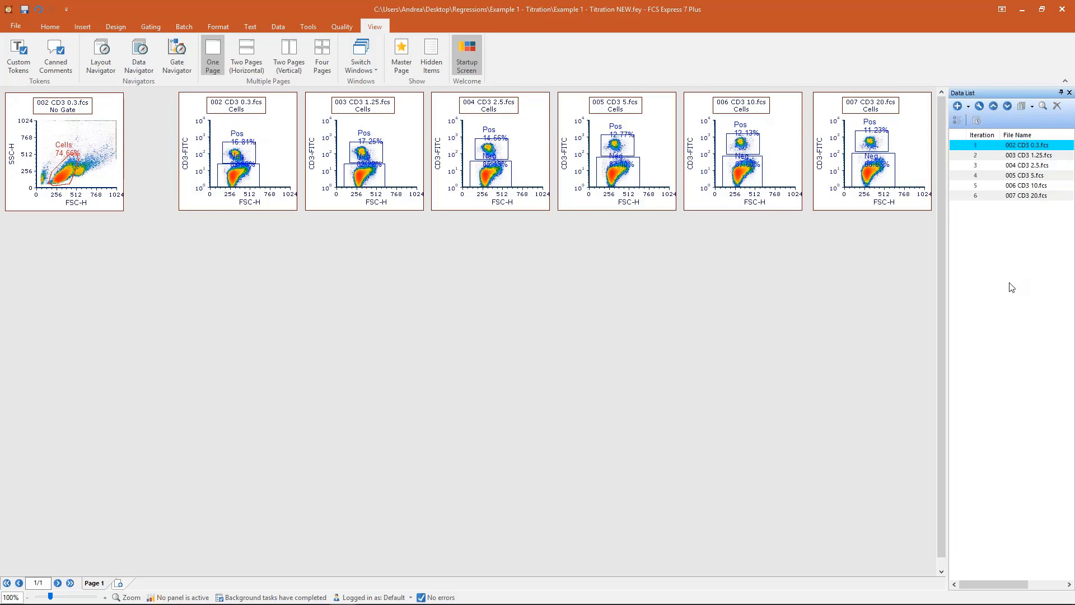
pyautogui.click(1034, 144)
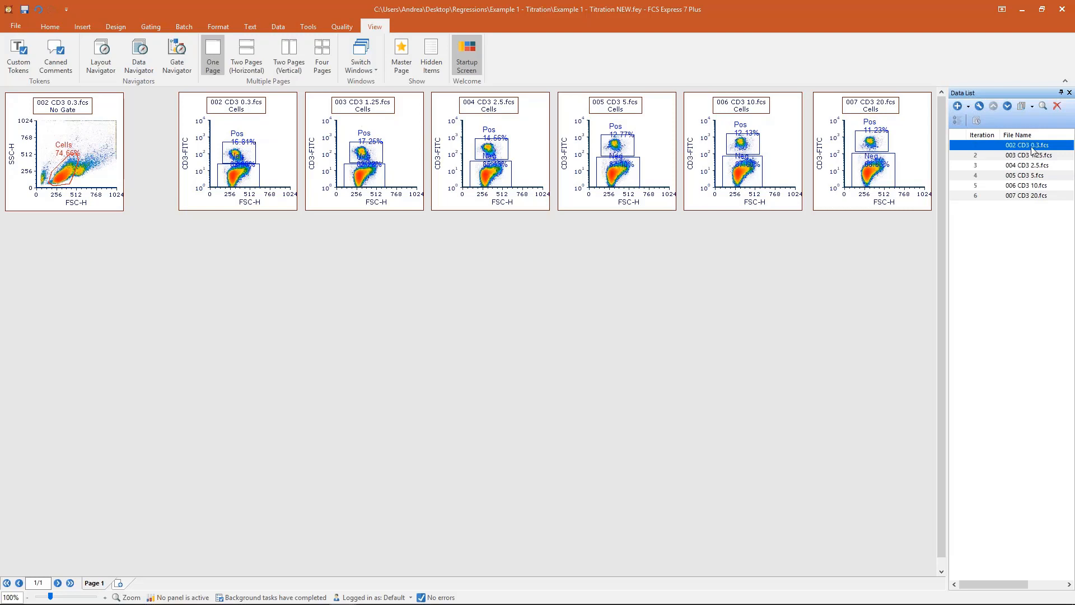
pyautogui.click(1037, 197)
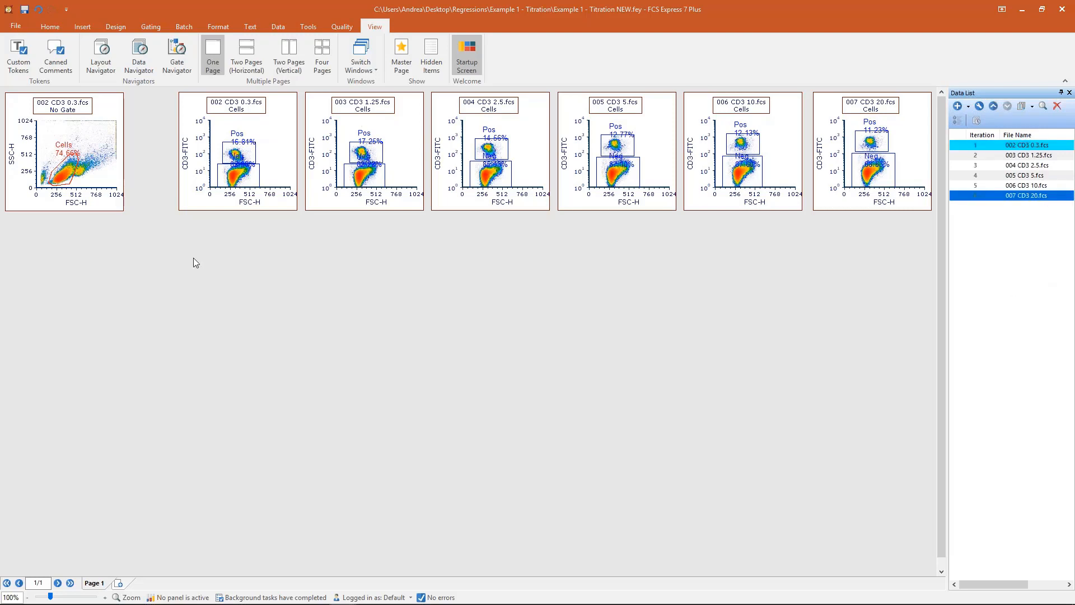
pyautogui.moveTo(150, 237); pyautogui.dragTo(933, 87)
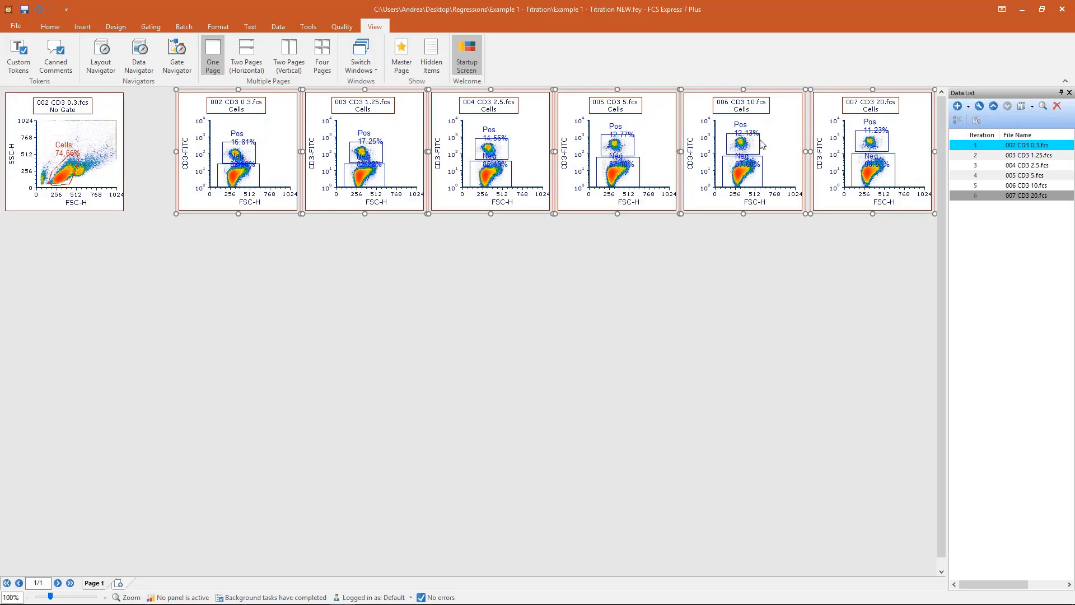
pyautogui.click(422, 240)
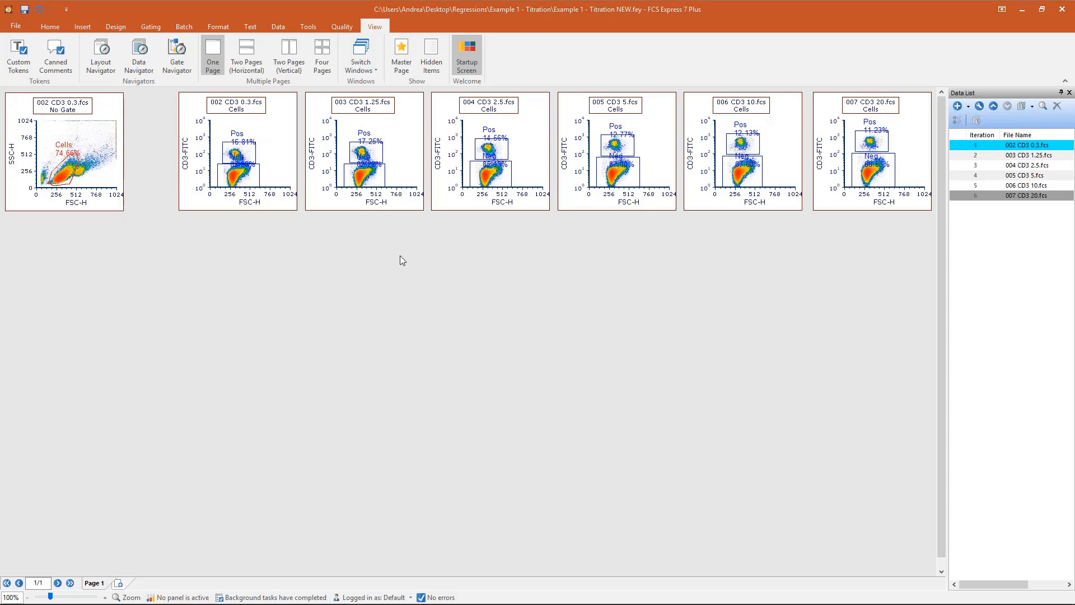
# Insert a new spreadsheet named "Titration data" and place it enlarged beneath the row of CD3-FITC plots
pyautogui.click(89, 26)
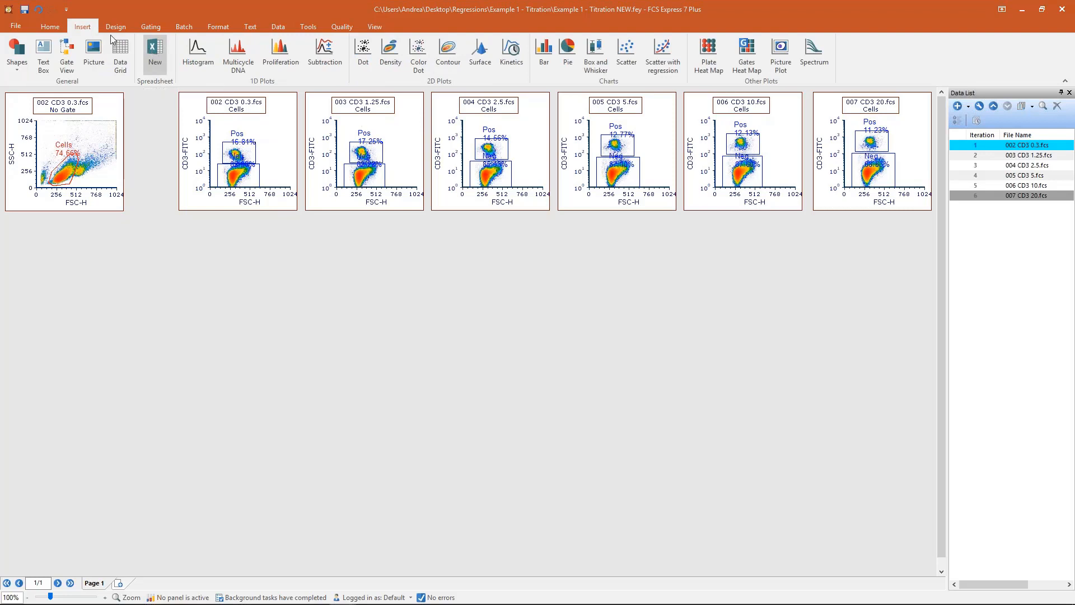
pyautogui.click(153, 51)
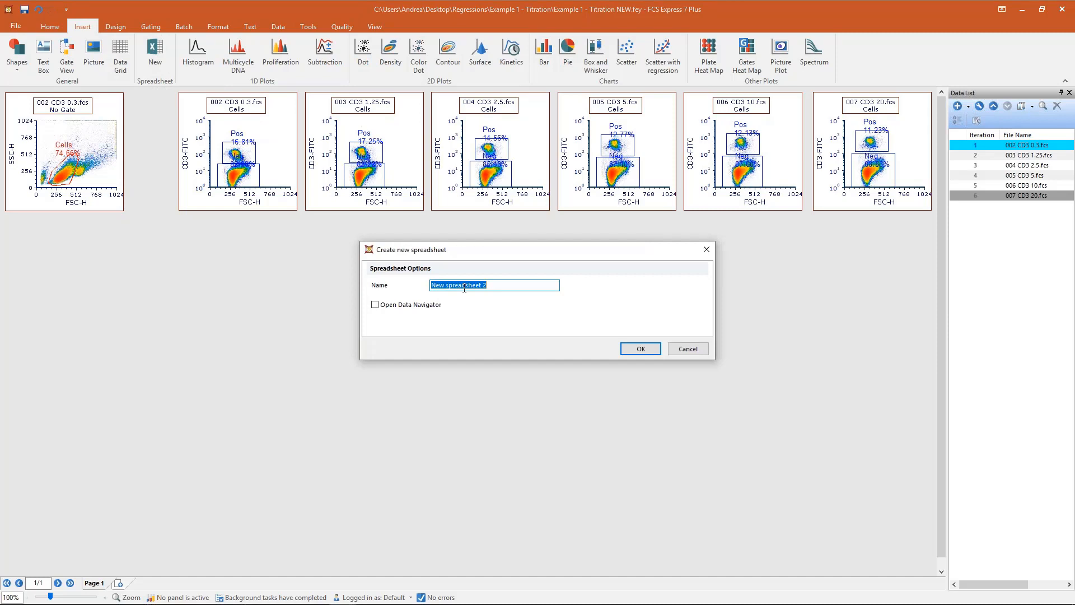
pyautogui.write('Titration data')
pyautogui.moveTo(489, 284); pyautogui.dragTo(401, 282)
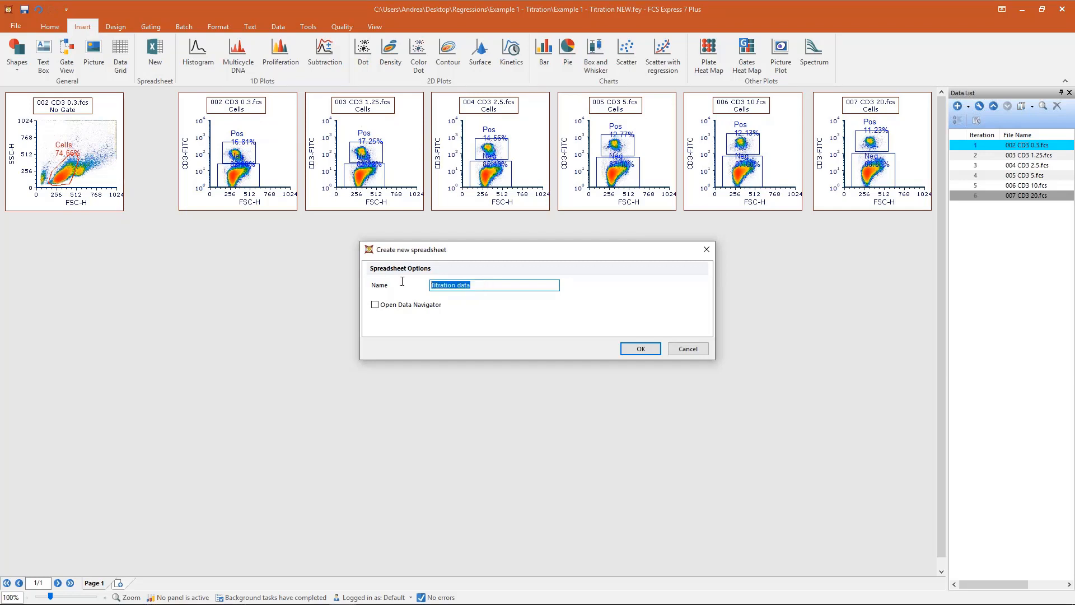
pyautogui.click(486, 284)
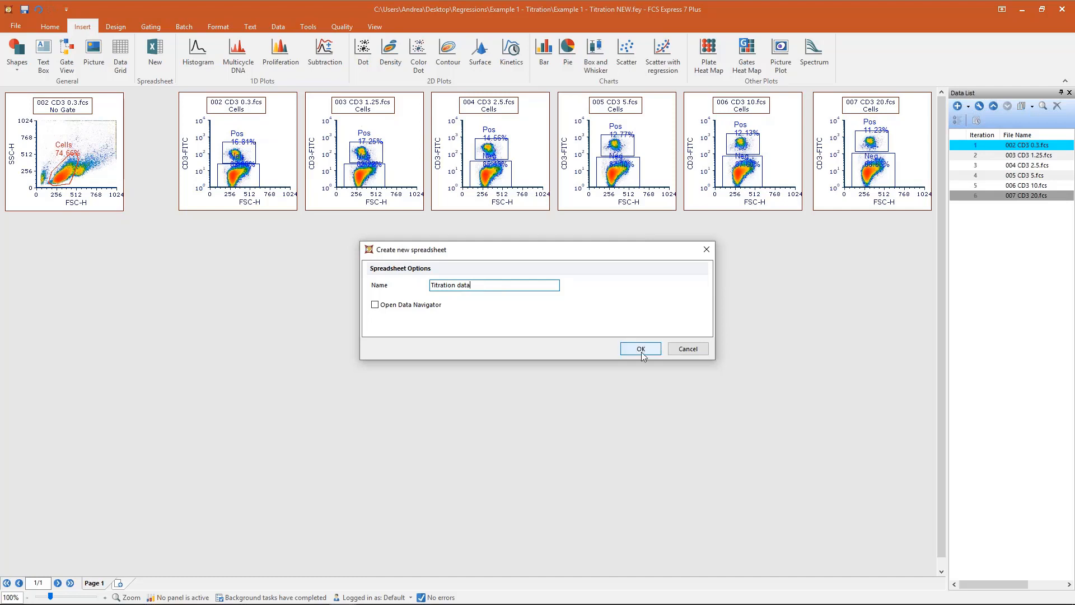
pyautogui.moveTo(494, 282); pyautogui.dragTo(423, 283)
pyautogui.click(640, 349)
pyautogui.moveTo(469, 239); pyautogui.dragTo(374, 322)
pyautogui.moveTo(374, 395); pyautogui.dragTo(434, 414)
pyautogui.click(339, 297)
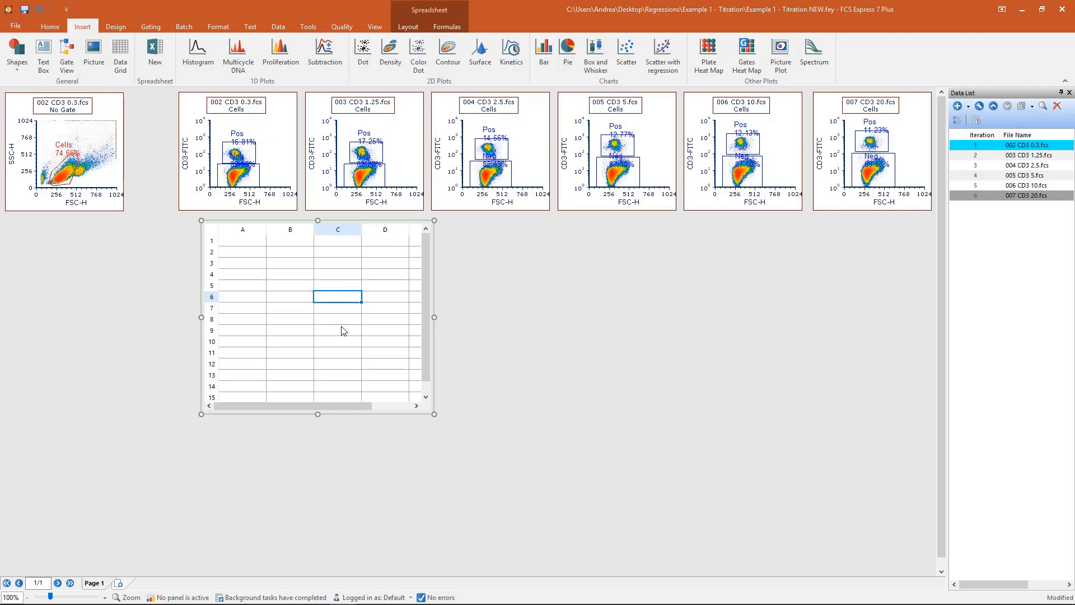
pyautogui.click(416, 29)
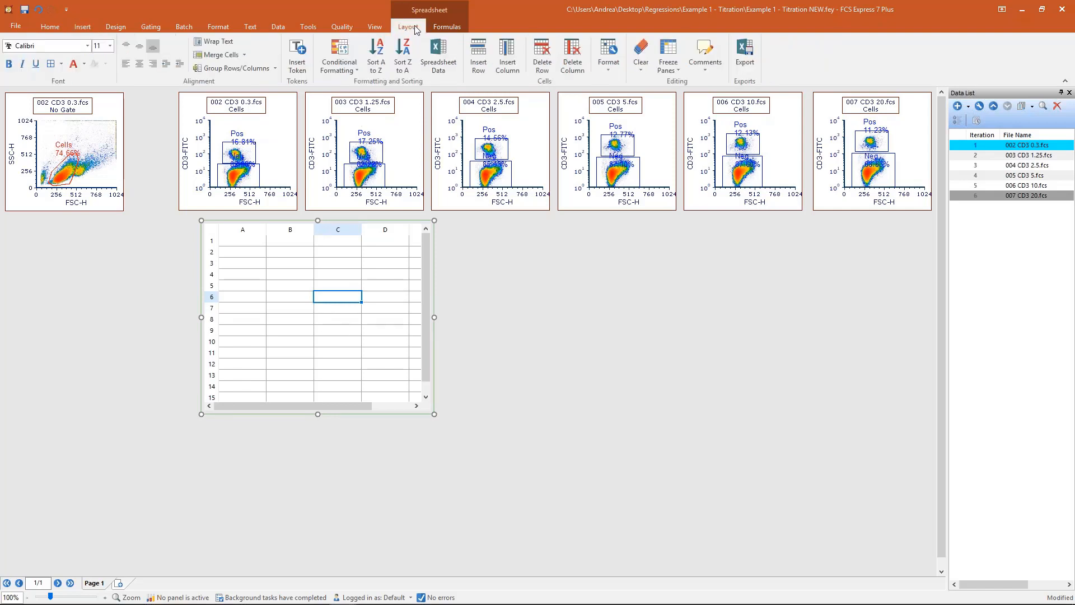
pyautogui.click(447, 28)
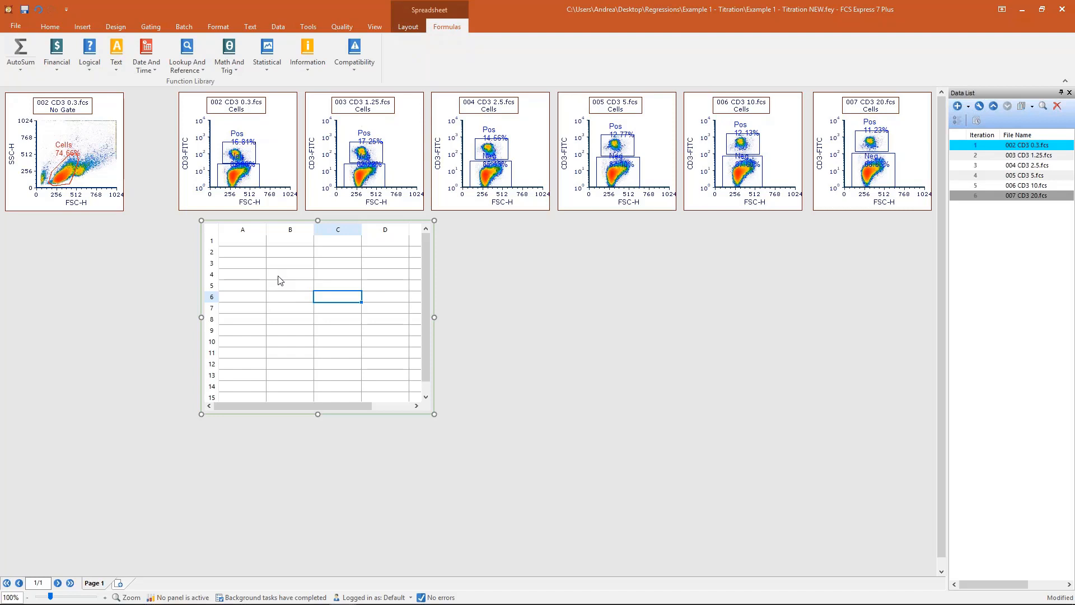
pyautogui.click(263, 264)
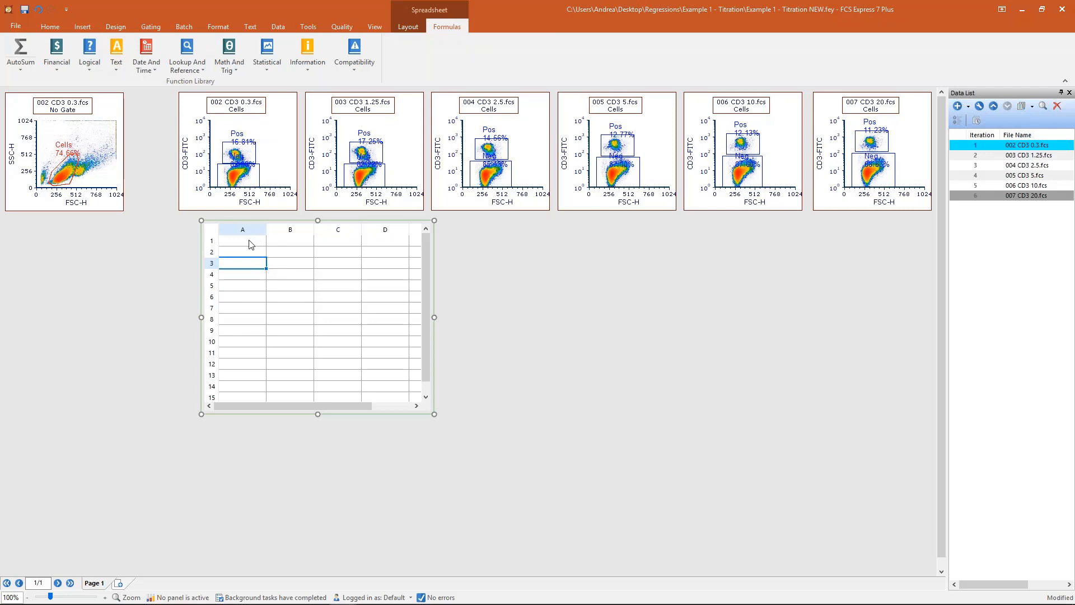
pyautogui.moveTo(253, 241); pyautogui.dragTo(276, 338)
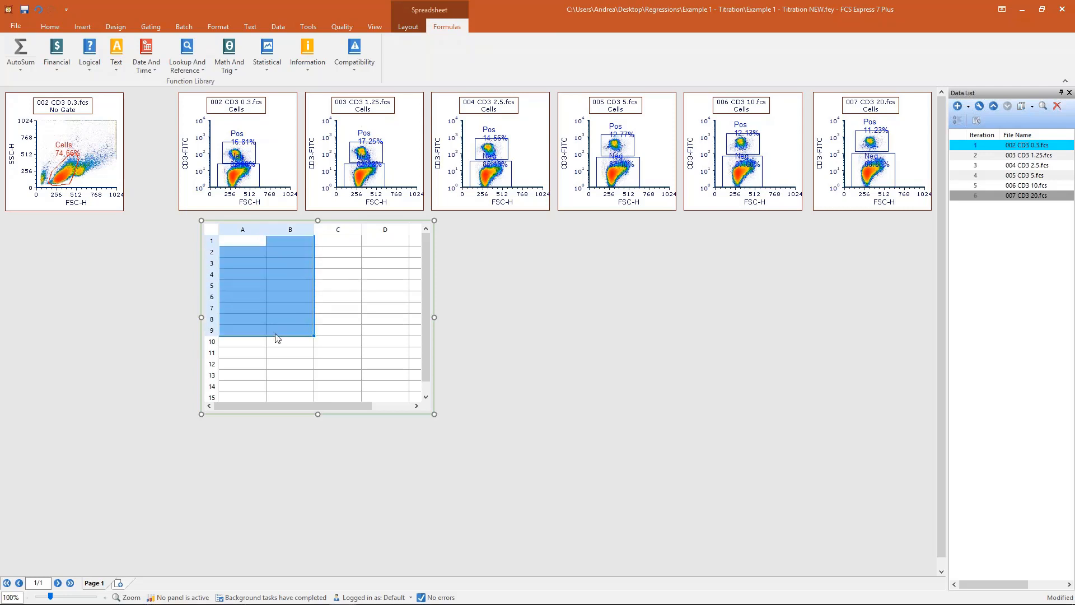
pyautogui.click(257, 241)
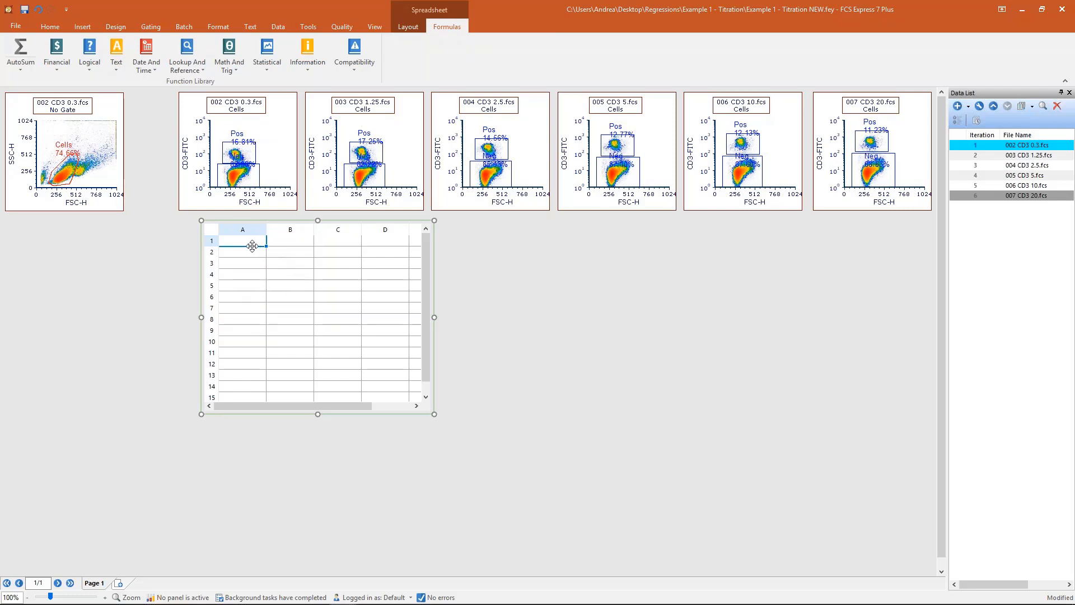
pyautogui.write('Co ')
pyautogui.write('entratio')
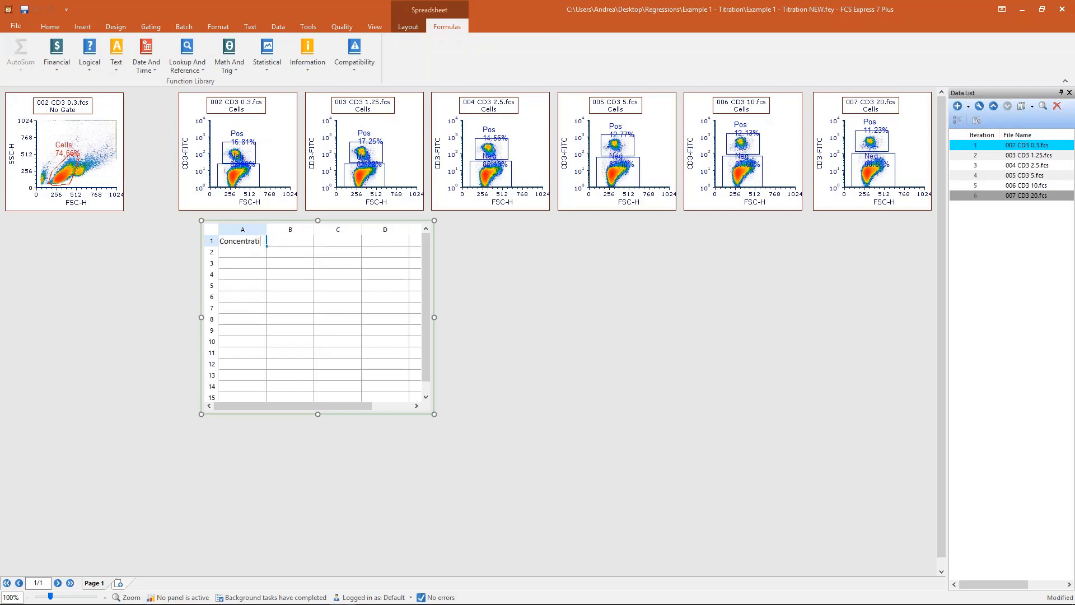
pyautogui.press('BackSpace')
pyautogui.press('BackSpace')
pyautogui.press('BackSpace')
pyautogui.press('BackSpace')
pyautogui.press('BackSpace')
pyautogui.press('BackSpace')
pyautogui.press('BackSpace')
pyautogui.press('BackSpace')
pyautogui.press('BackSpace')
# Enter the heading "Amount of CD3 Ab" in cell A1 and widen column A to fit it
pyautogui.write('Amount of CD3 Ab')
pyautogui.click(251, 286)
pyautogui.moveTo(265, 226); pyautogui.dragTo(302, 226)
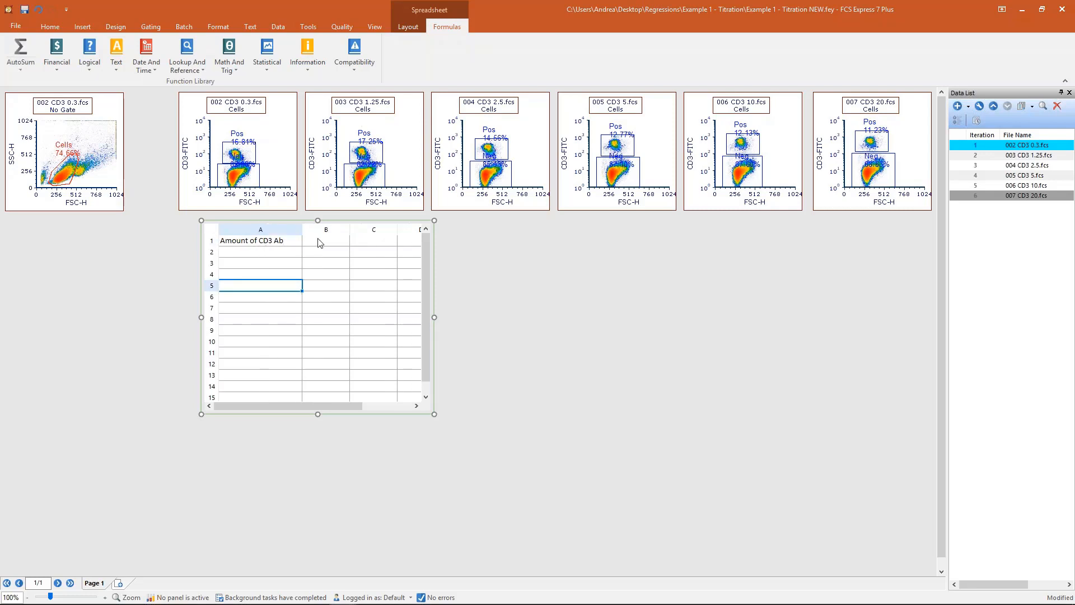
# Enter the heading "MFI Median" in cell B1 and leave the spreadsheet
pyautogui.click(323, 241)
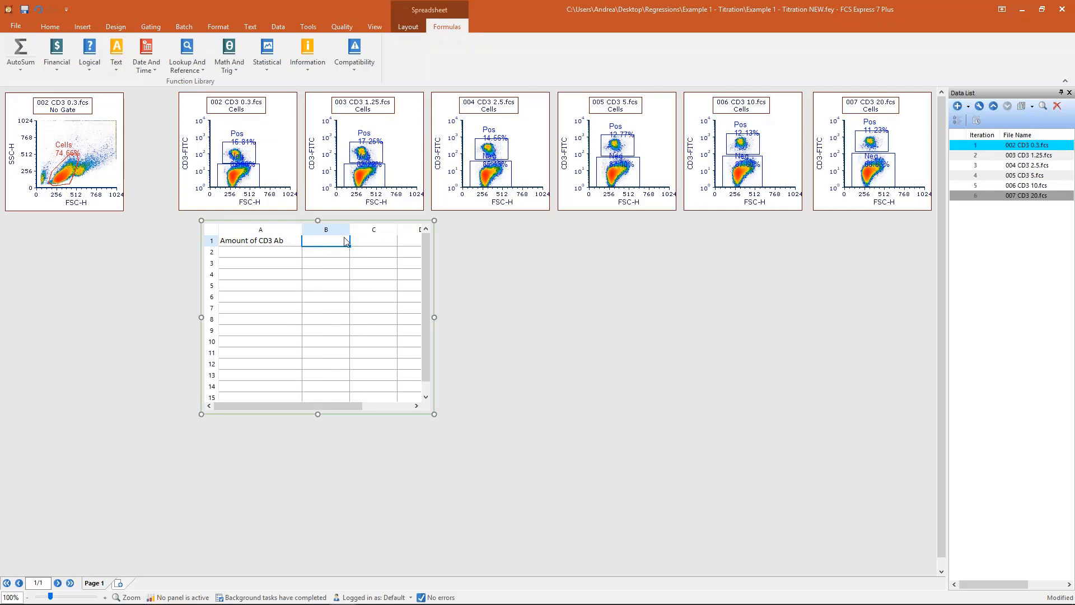
pyautogui.write('MFI Median')
pyautogui.click(485, 259)
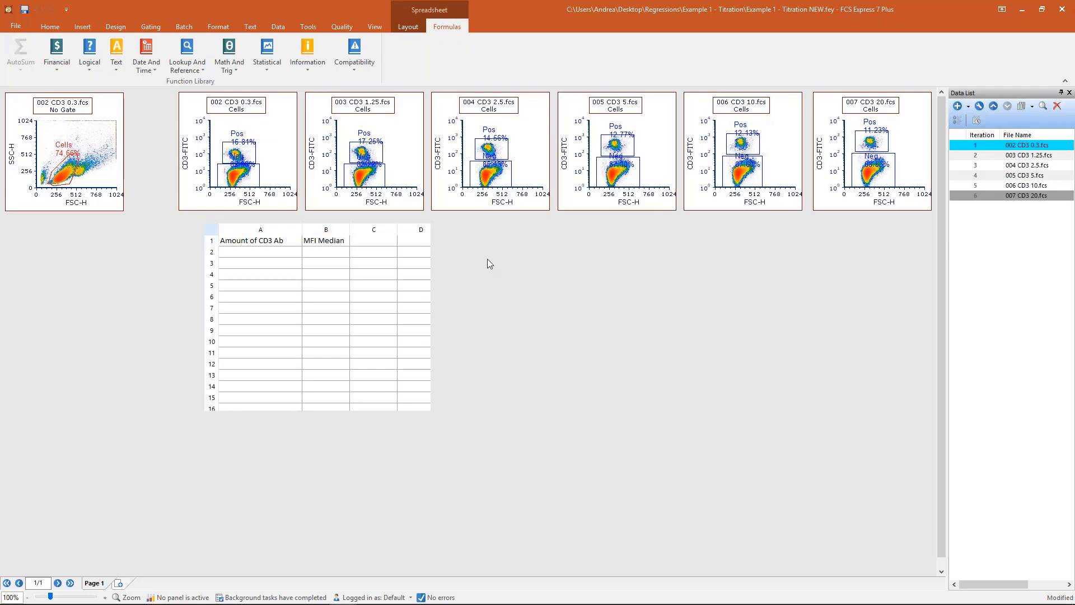
pyautogui.click(274, 256)
pyautogui.moveTo(275, 255); pyautogui.dragTo(264, 307)
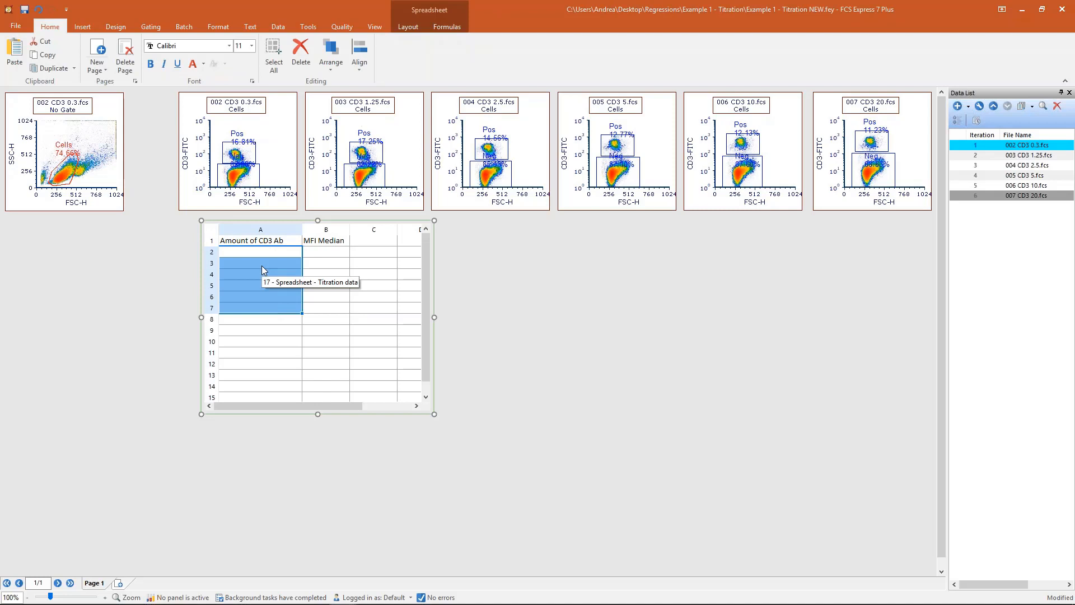
pyautogui.click(491, 267)
# Add keyword tokens for the Concentration keyword of all six data files to column A, starting at cell A2
pyautogui.moveTo(1024, 242); pyautogui.dragTo(248, 259)
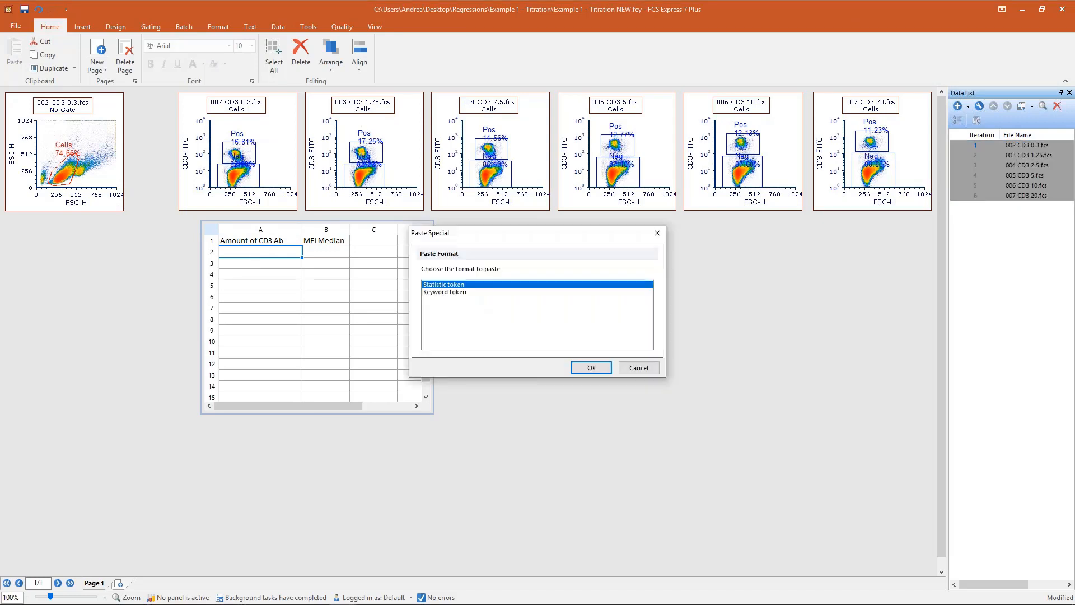
pyautogui.click(442, 292)
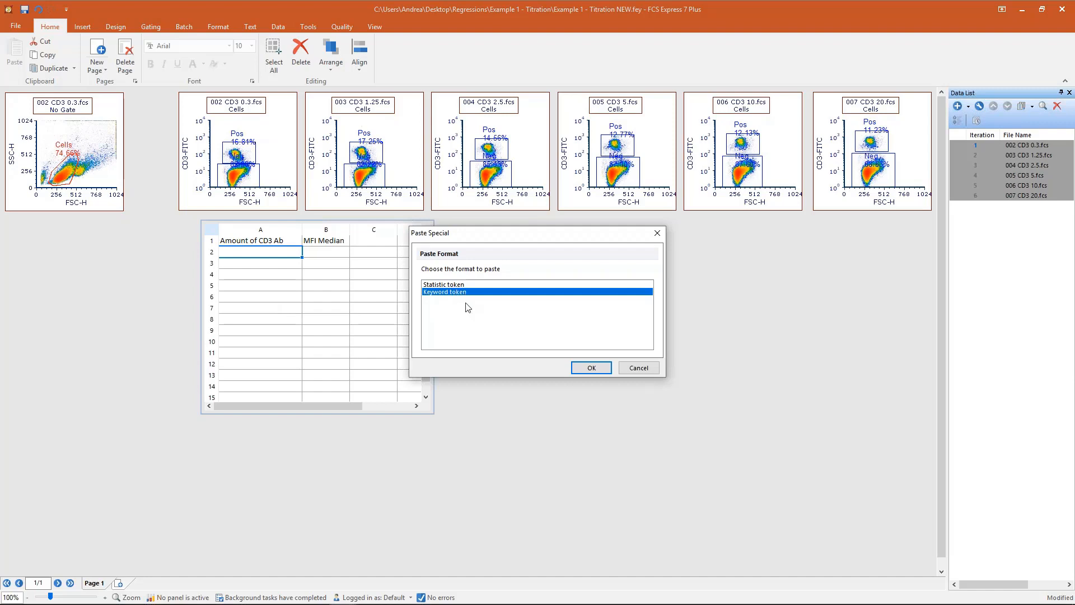
pyautogui.click(591, 370)
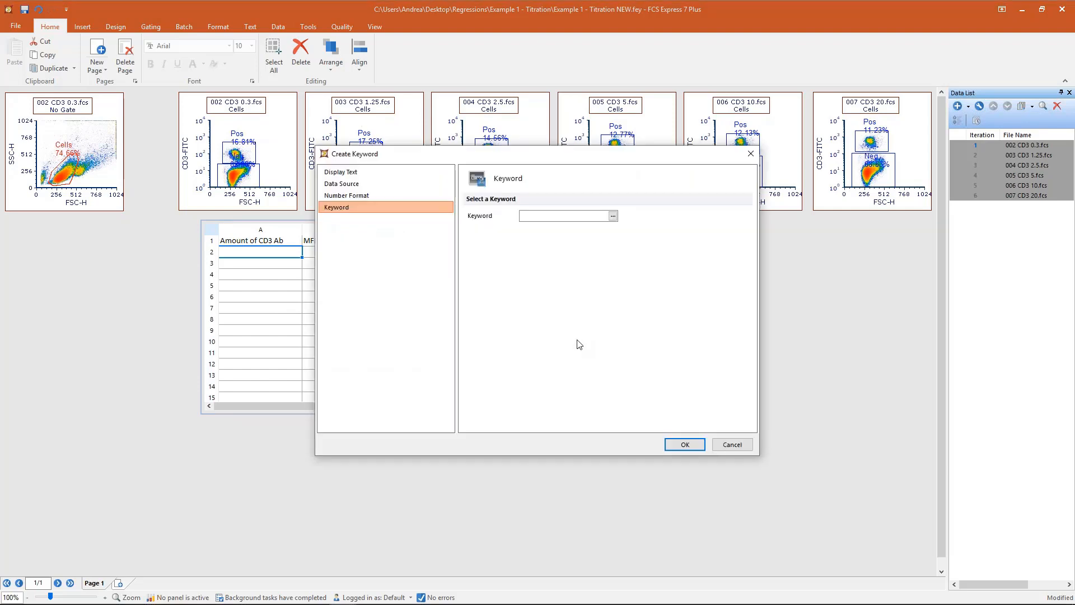
pyautogui.click(612, 215)
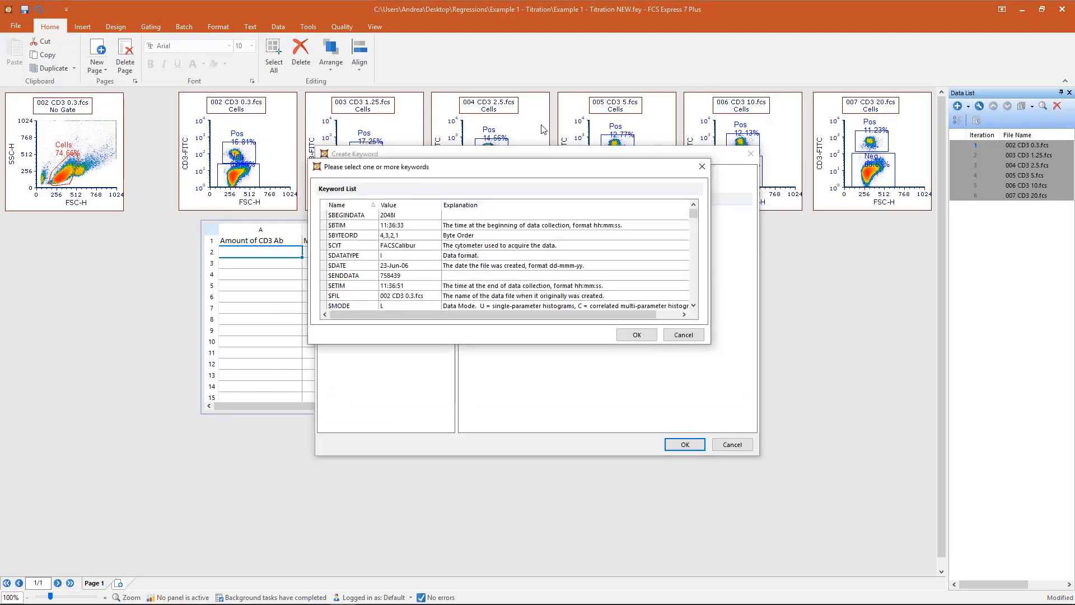
pyautogui.moveTo(659, 283); pyautogui.dragTo(784, 484)
pyautogui.scroll(-11, 581, 258)
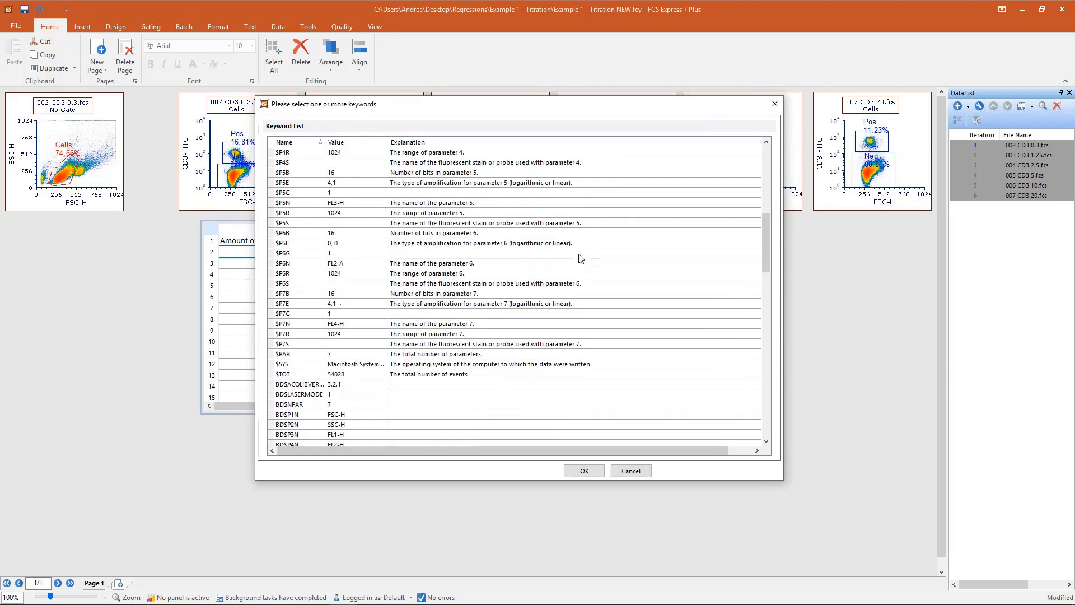
pyautogui.scroll(-20, 581, 259)
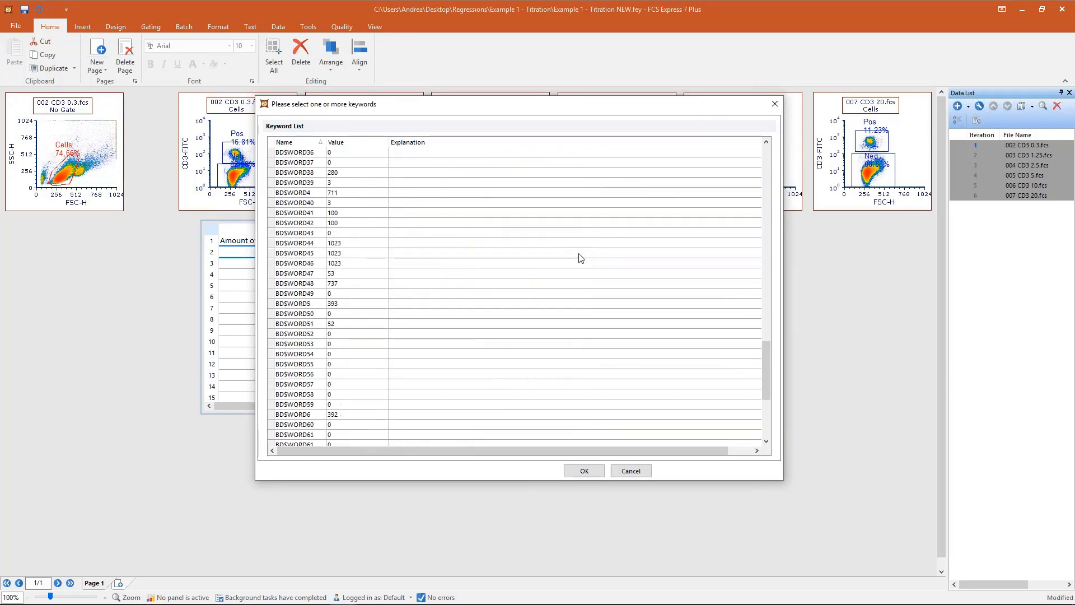
pyautogui.scroll(-5, 581, 258)
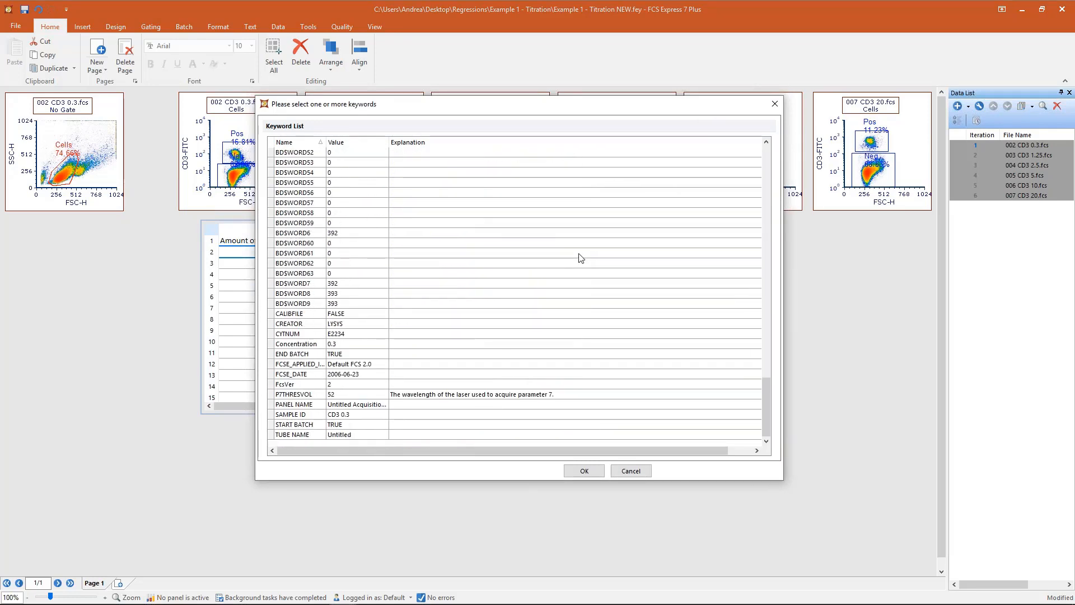
pyautogui.click(297, 344)
pyautogui.click(584, 470)
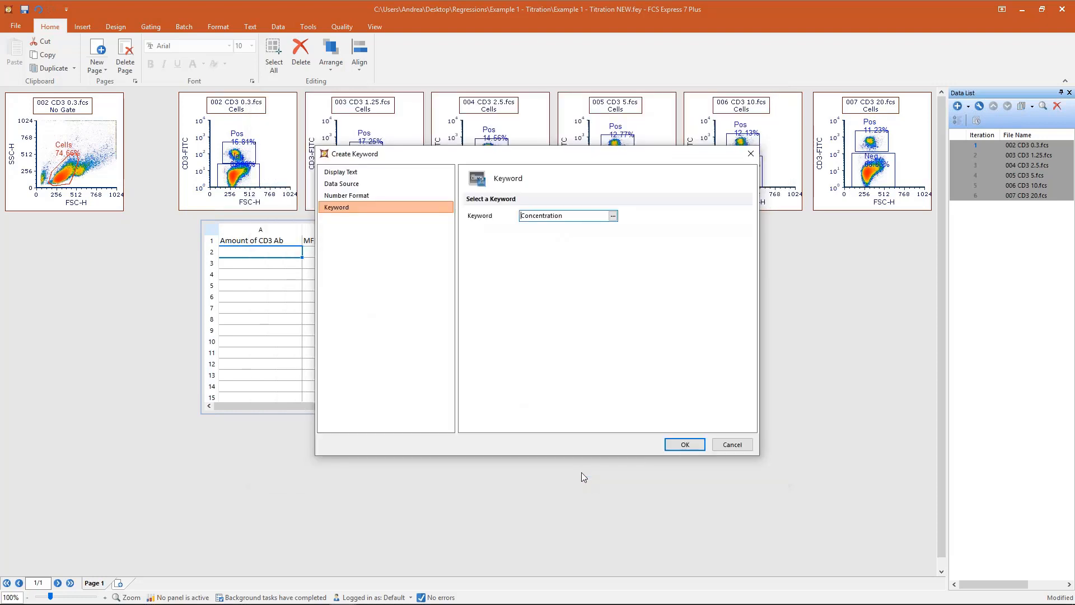
pyautogui.click(683, 444)
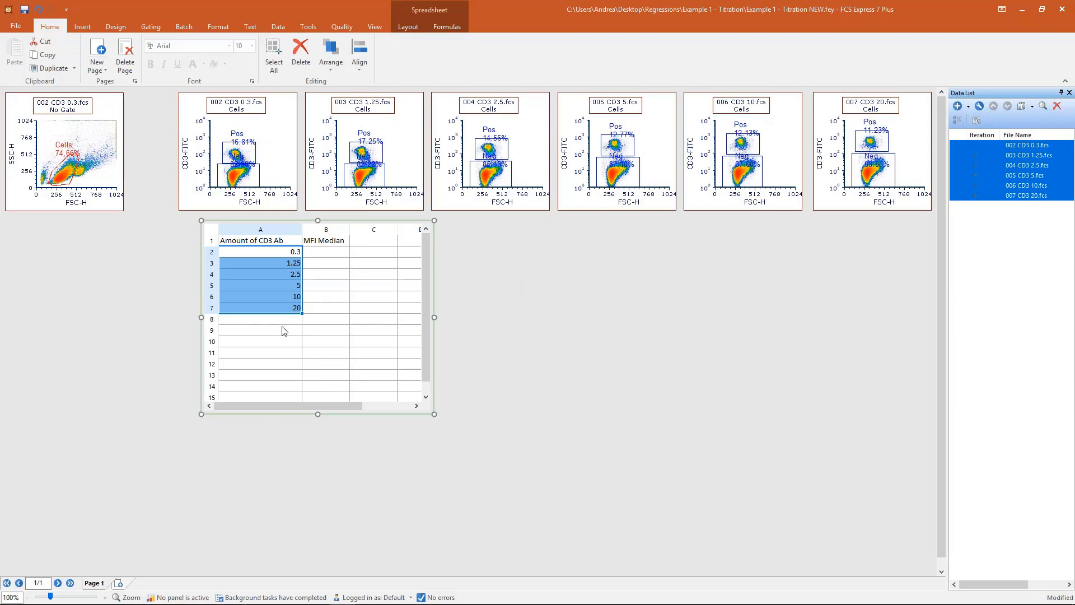
# Add statistic tokens for the CD3-FITC Median of the Pos gate from all six data files, starting at cell B2
pyautogui.moveTo(1039, 164); pyautogui.dragTo(330, 256)
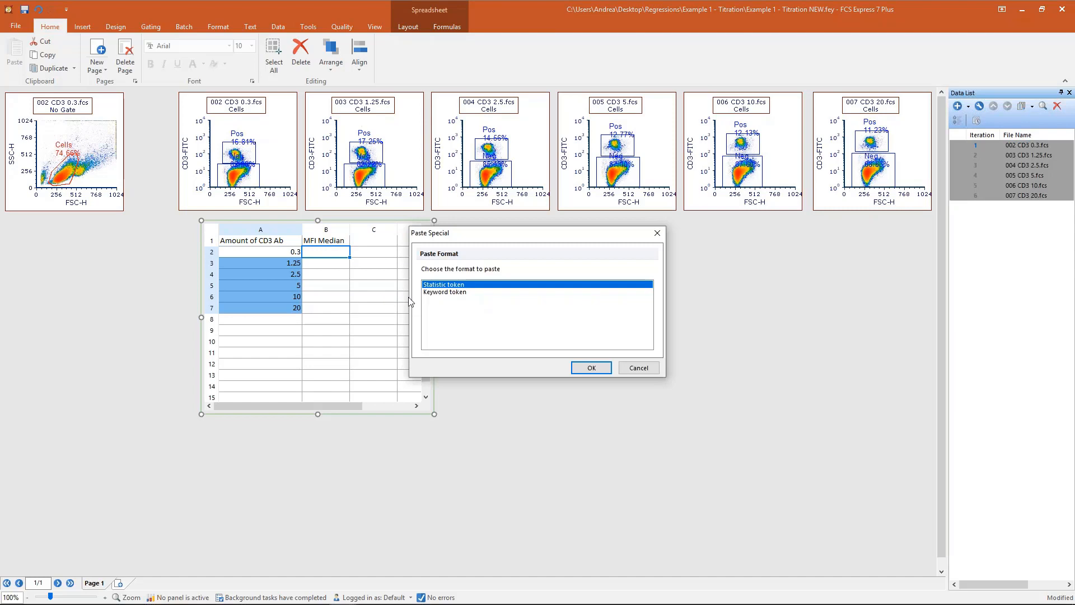
pyautogui.click(590, 367)
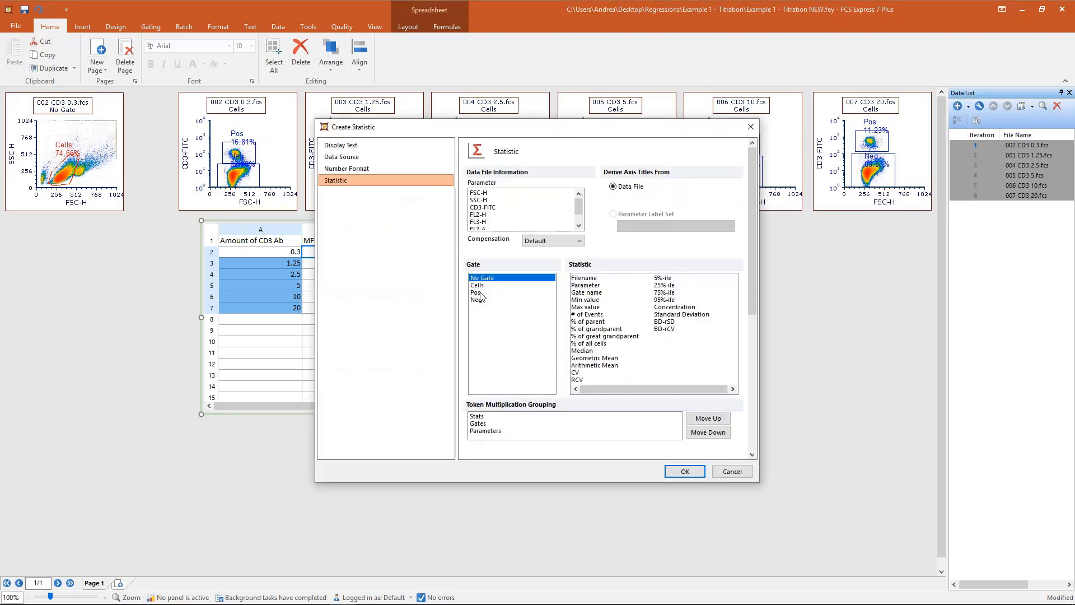
pyautogui.click(597, 351)
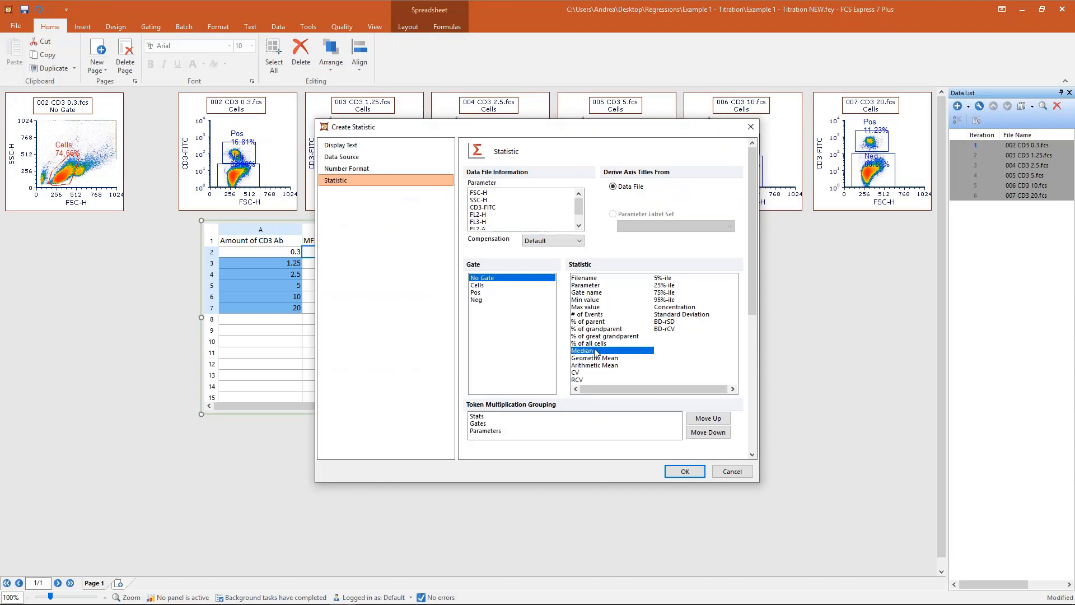
pyautogui.click(489, 207)
pyautogui.click(477, 292)
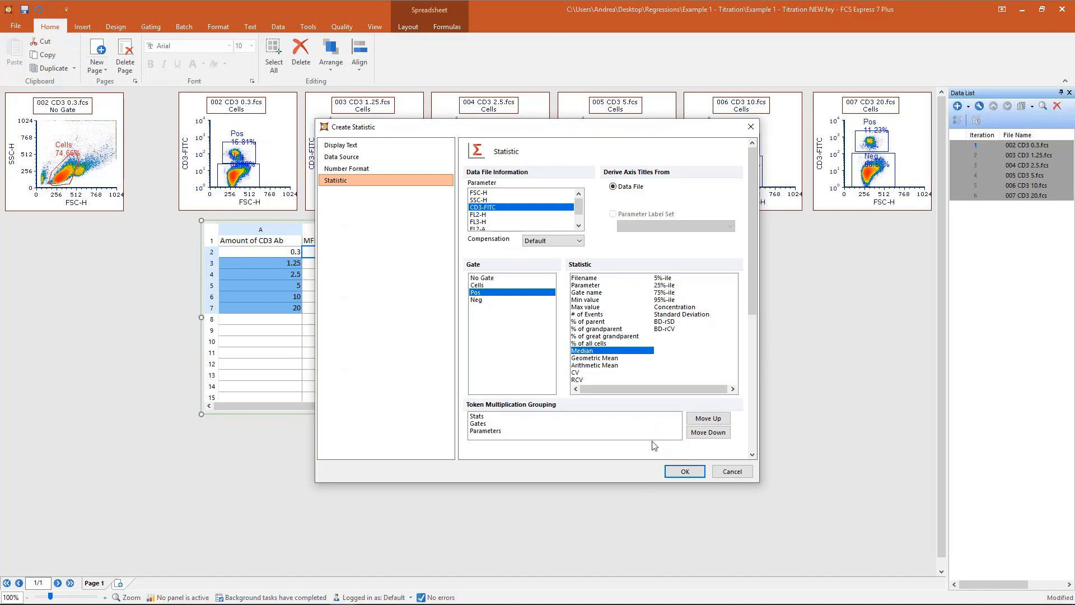
pyautogui.click(686, 476)
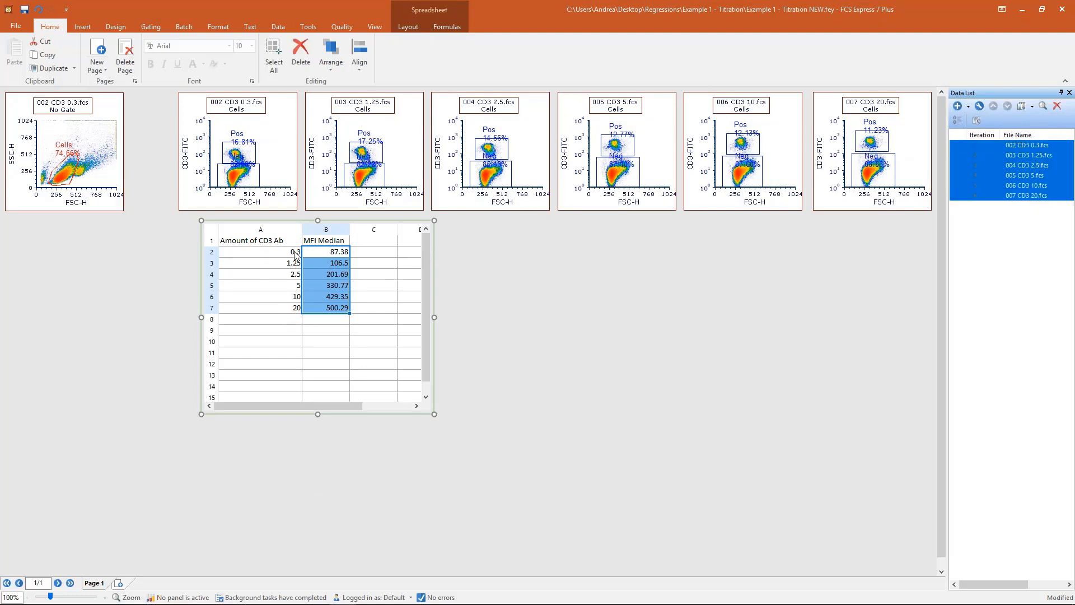
pyautogui.moveTo(297, 255); pyautogui.dragTo(292, 309)
pyautogui.click(336, 257)
pyautogui.moveTo(336, 256); pyautogui.dragTo(332, 308)
pyautogui.click(281, 246)
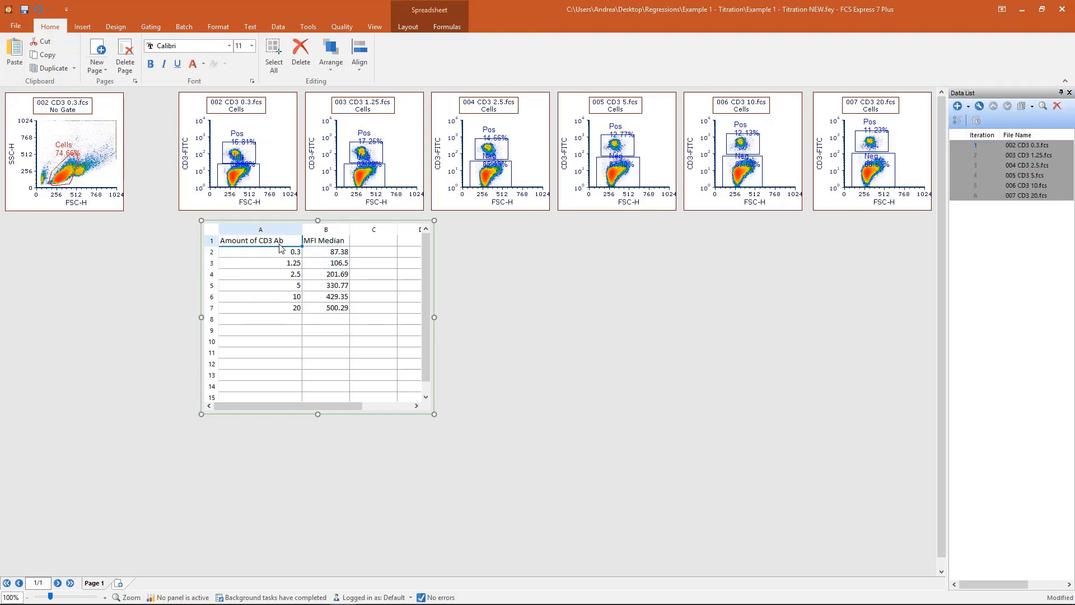
pyautogui.click(316, 243)
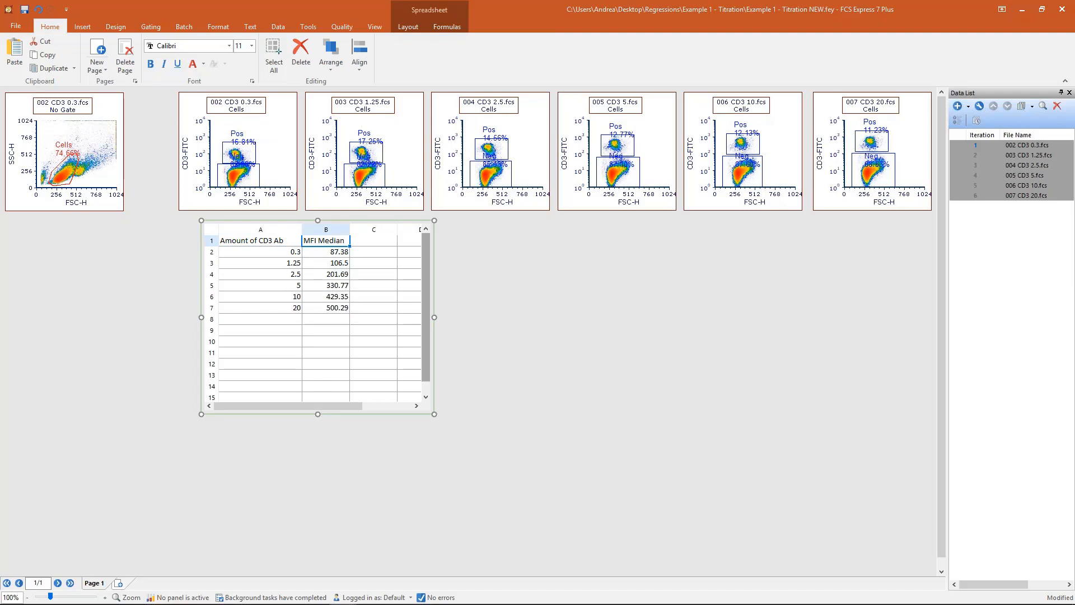
# Shrink the spreadsheet's frame in width and height to fit closely around the two filled columns
pyautogui.moveTo(434, 317); pyautogui.dragTo(378, 318)
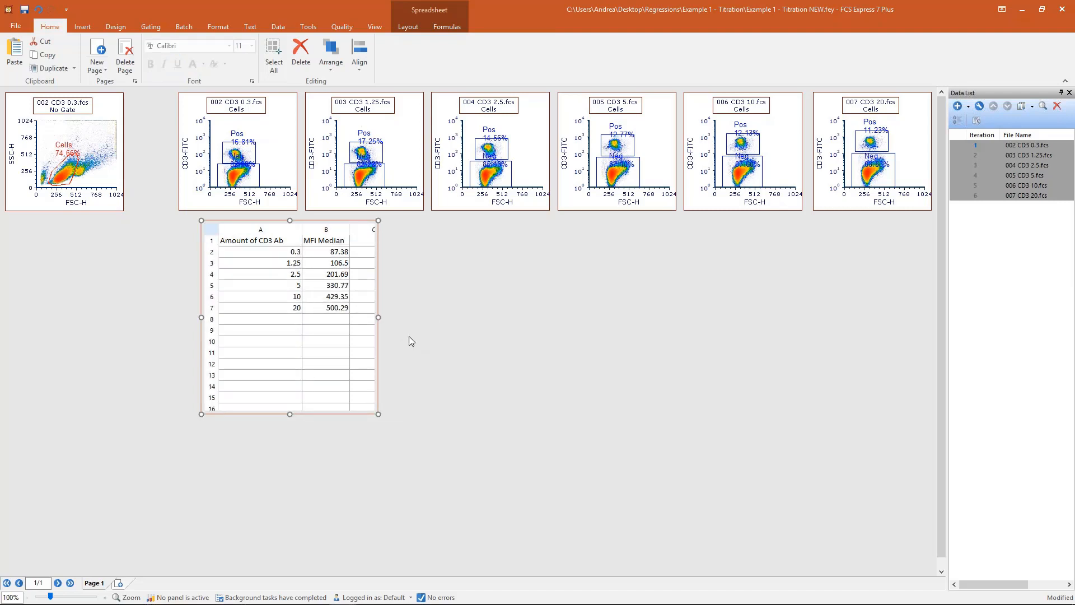
pyautogui.moveTo(290, 414); pyautogui.dragTo(285, 366)
# Set the spreadsheet data options to use the values in the first row as labels
pyautogui.doubleClick(317, 261)
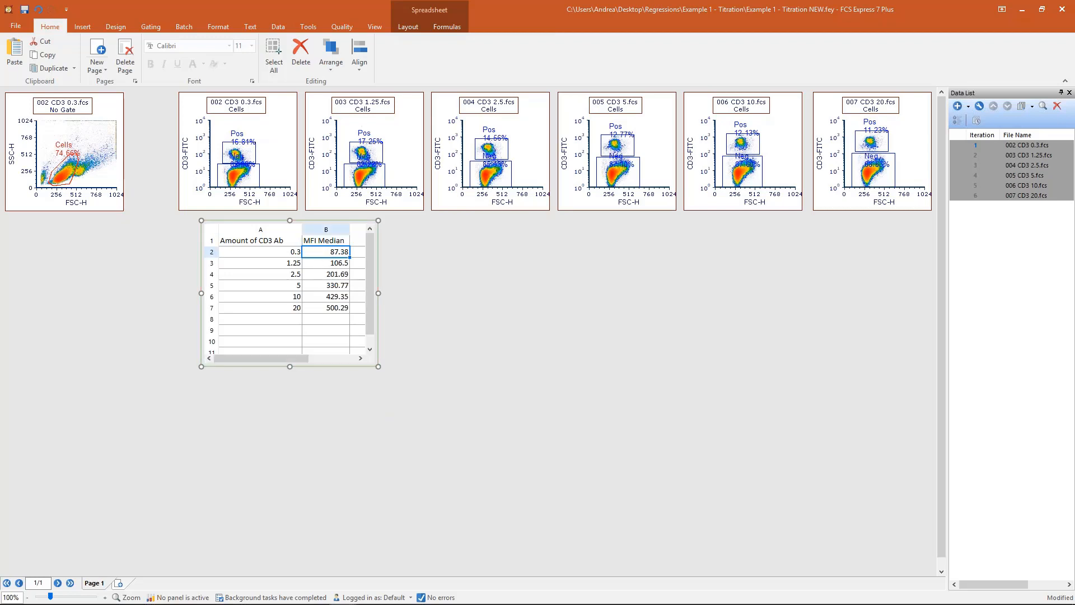
pyautogui.rightClick(318, 257)
pyautogui.click(348, 265)
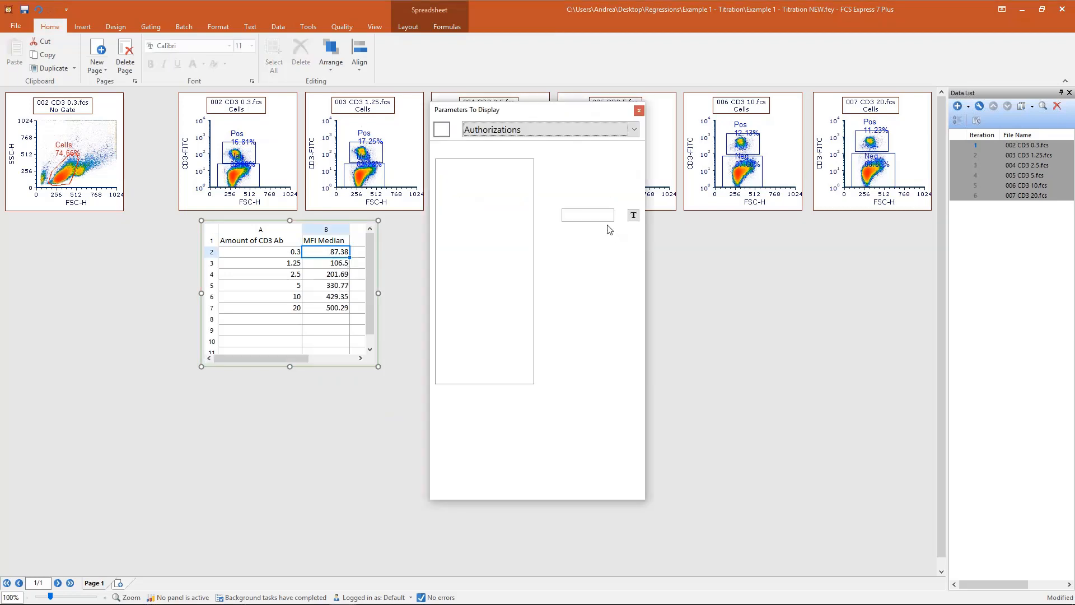
pyautogui.click(508, 130)
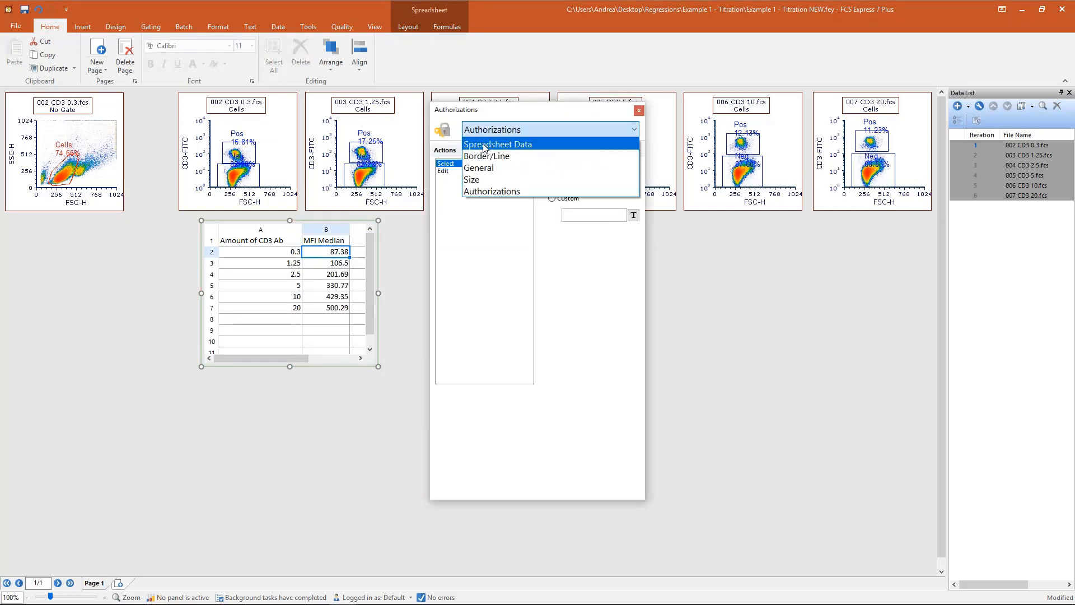
pyautogui.click(500, 145)
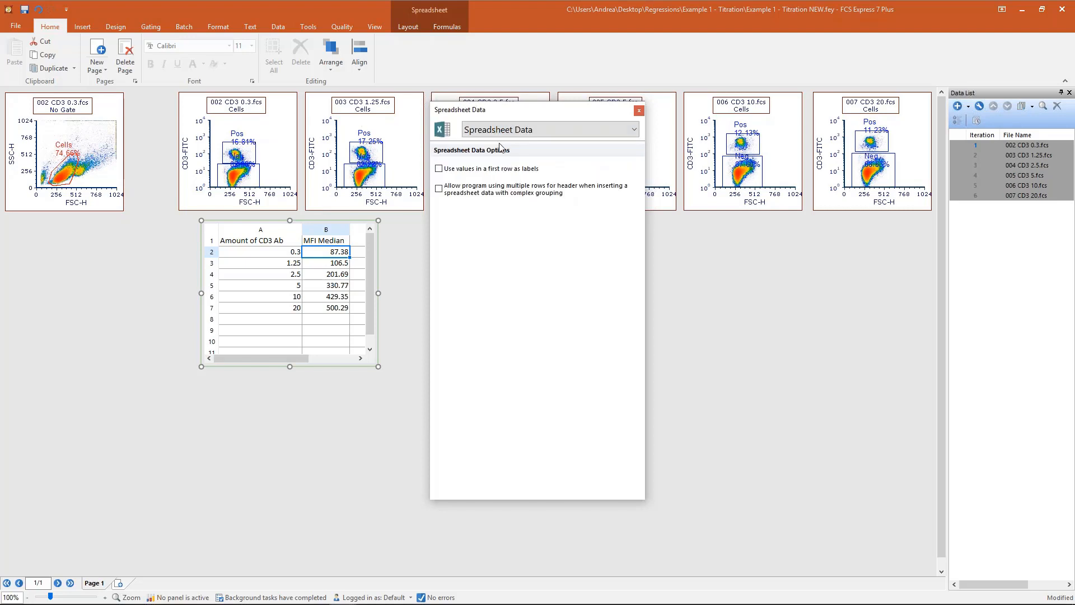
pyautogui.click(440, 169)
pyautogui.click(639, 111)
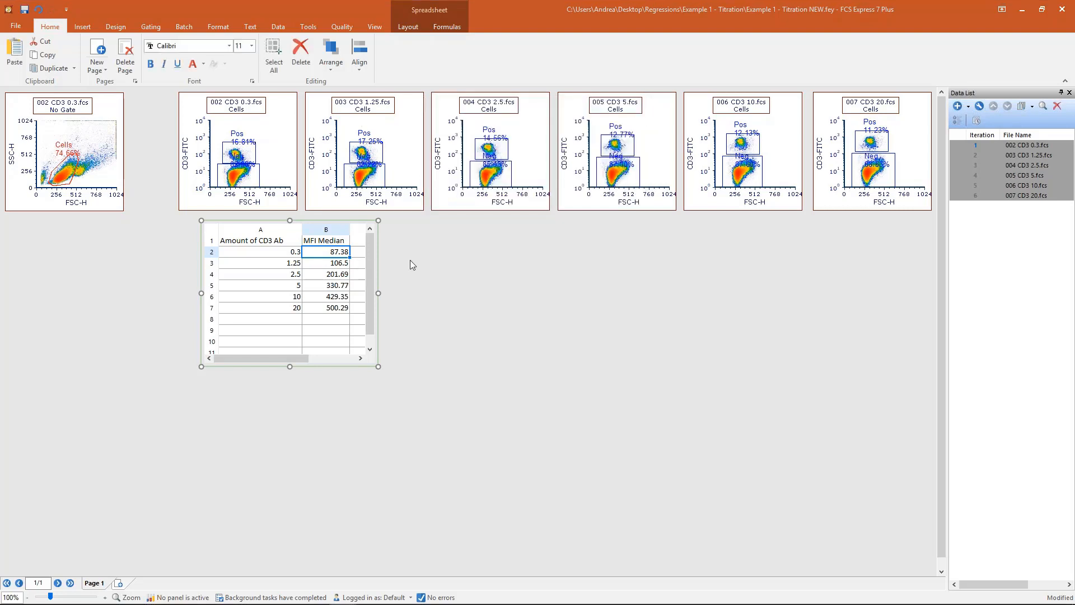
pyautogui.click(291, 243)
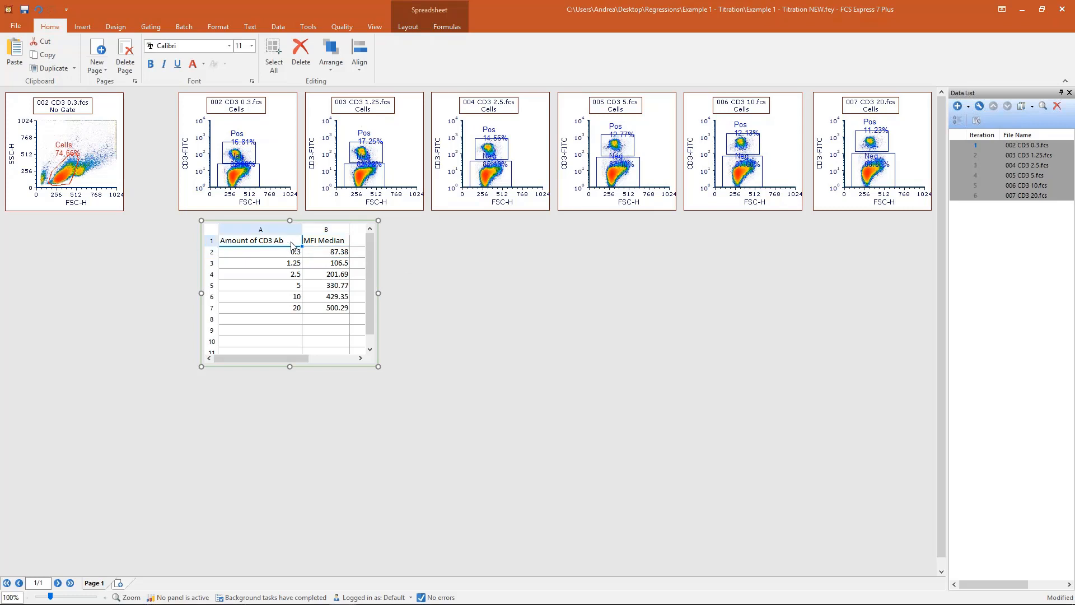
pyautogui.moveTo(291, 245); pyautogui.dragTo(305, 246)
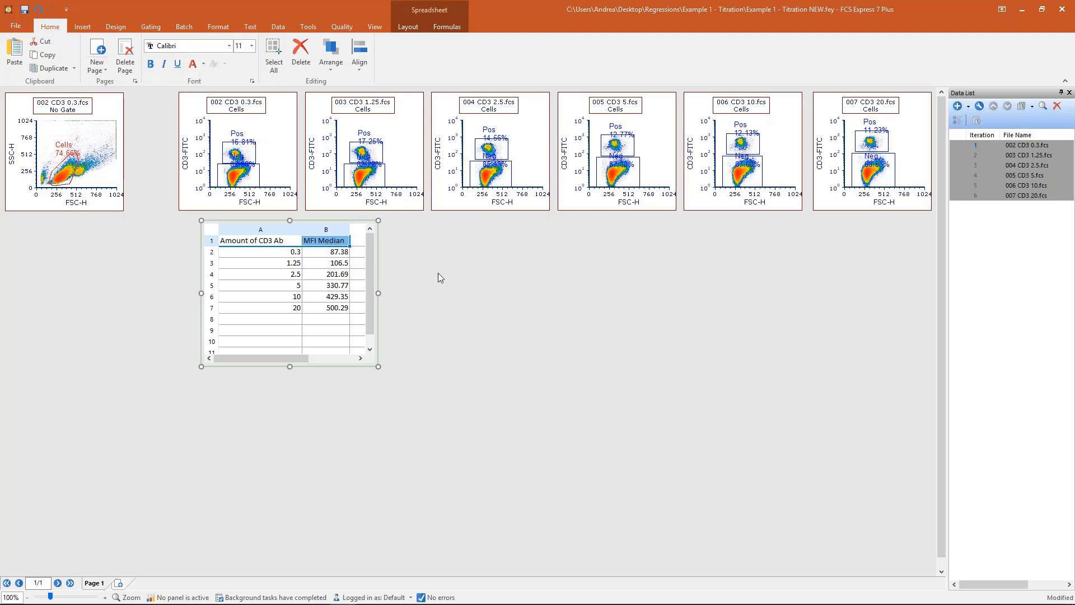
pyautogui.click(275, 227)
pyautogui.click(316, 228)
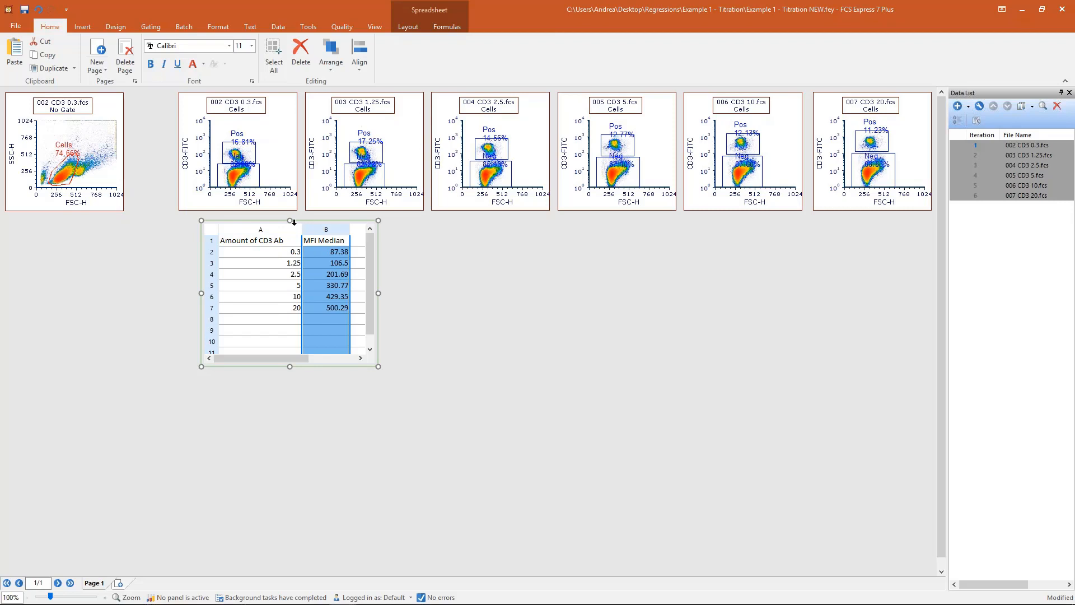
pyautogui.moveTo(267, 243); pyautogui.dragTo(316, 244)
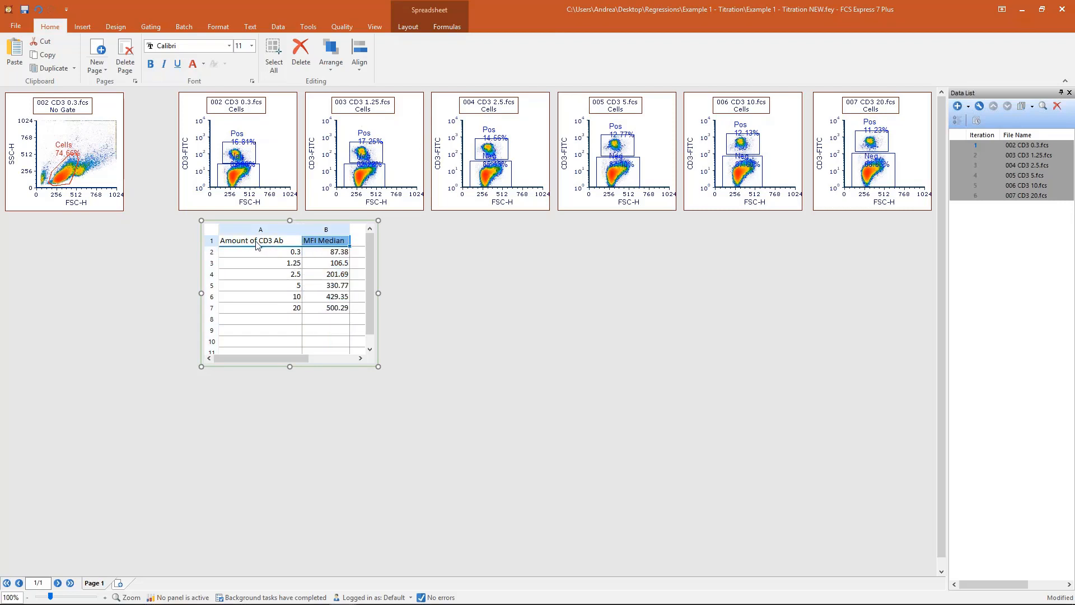
pyautogui.click(463, 301)
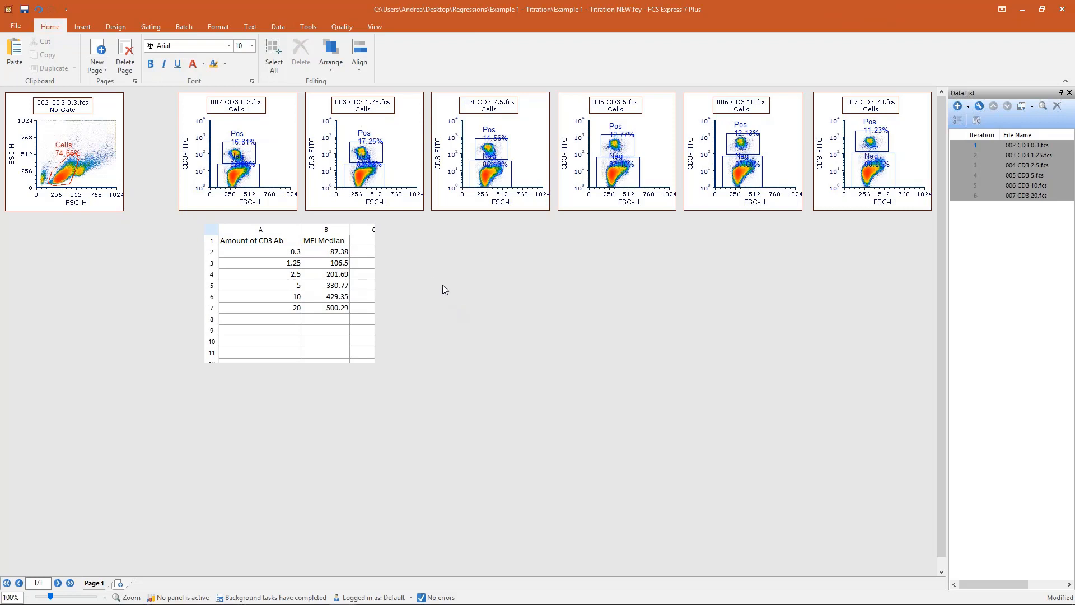
# Insert a Scatter with regression plot in the empty layout area beside the spreadsheet, below the density plots
pyautogui.click(83, 27)
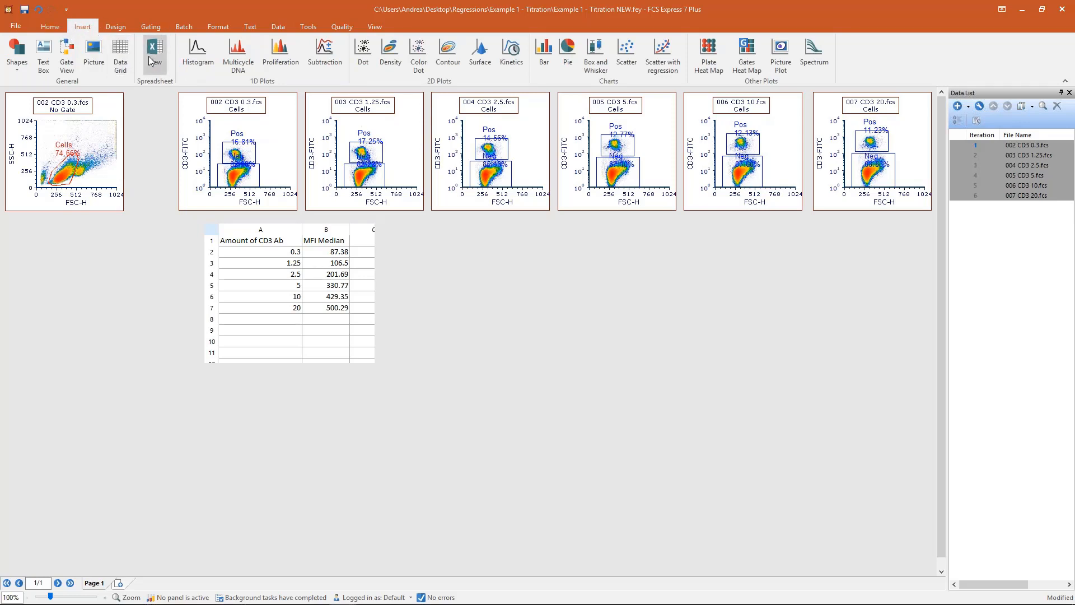
pyautogui.click(667, 52)
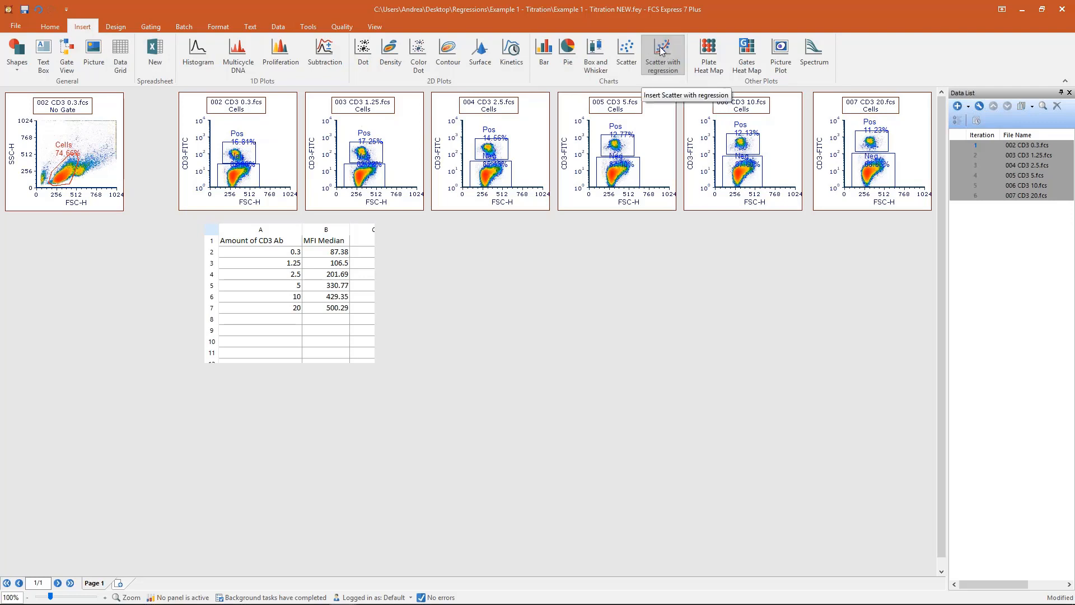
pyautogui.moveTo(411, 227); pyautogui.dragTo(661, 457)
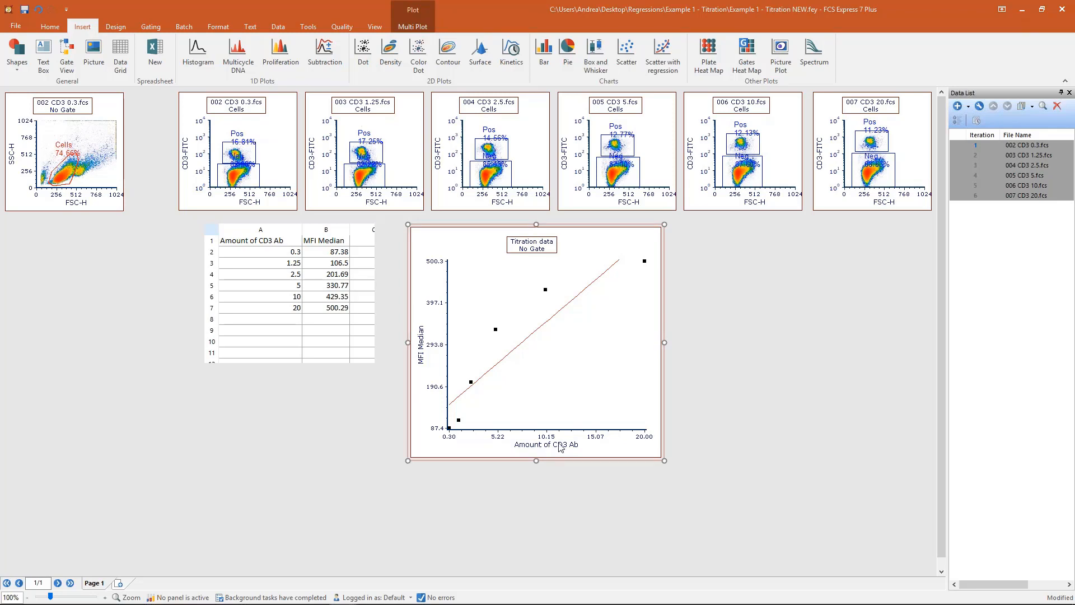
pyautogui.click(401, 413)
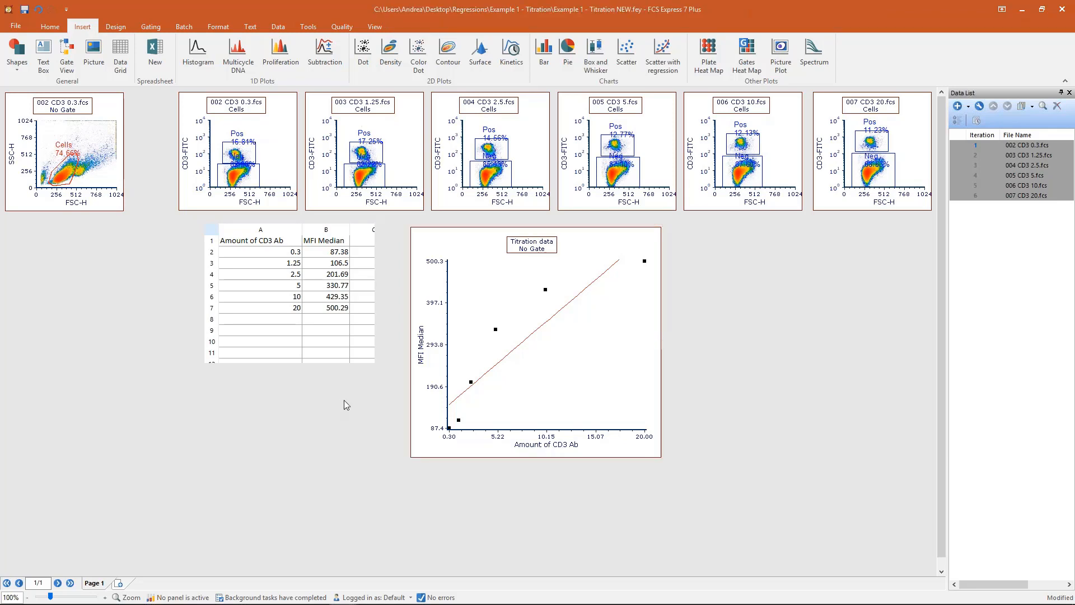
# Zoom in on the scatter plot and show the parameter choices for its X axis
pyautogui.scroll(3, 344, 400)
pyautogui.scroll(-3, 345, 404)
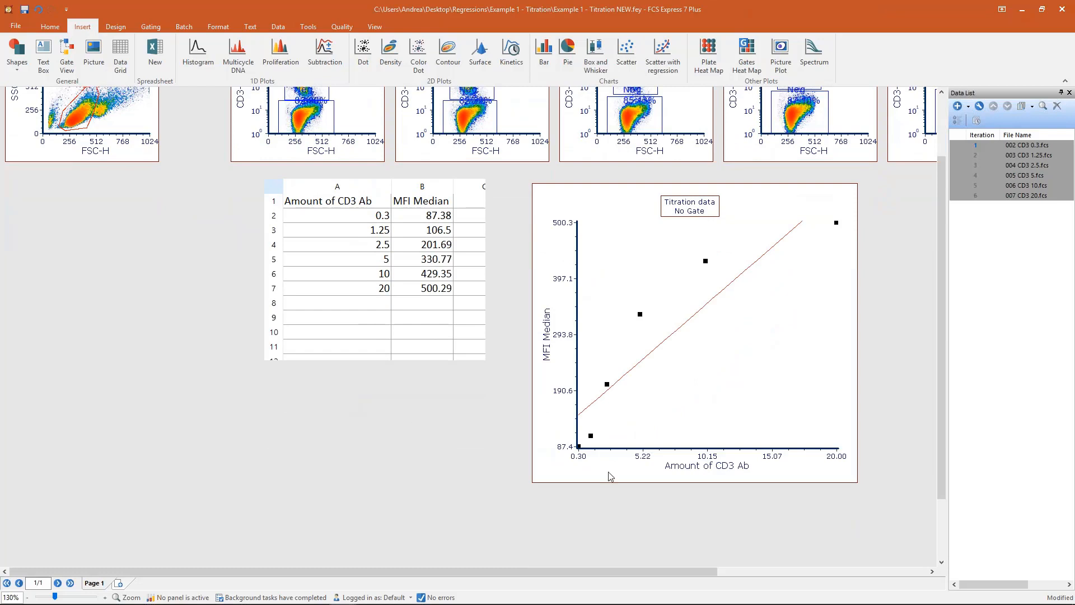
pyautogui.click(688, 470)
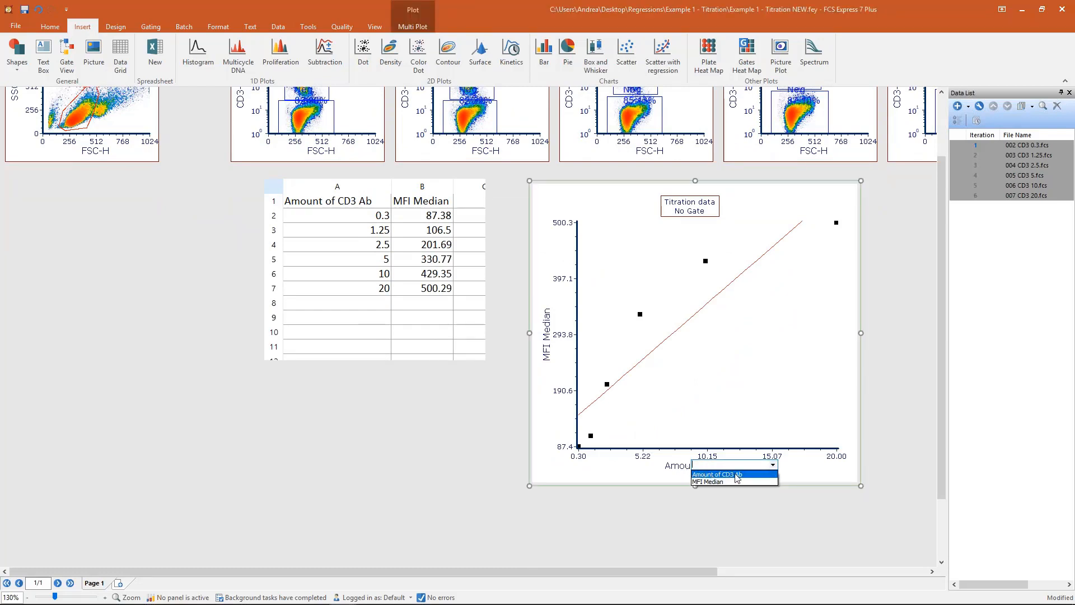
# Change the heading in cell A1 to "Concentration CD3 Ab" and leave the spreadsheet
pyautogui.click(352, 203)
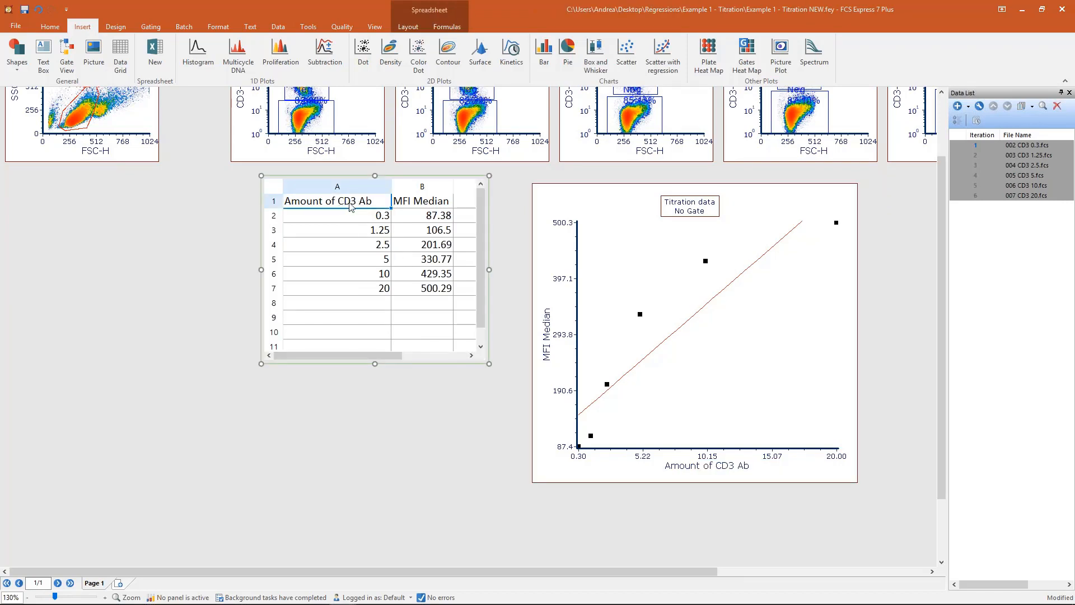
pyautogui.doubleClick(350, 203)
pyautogui.hotkey('shift', 'Home')
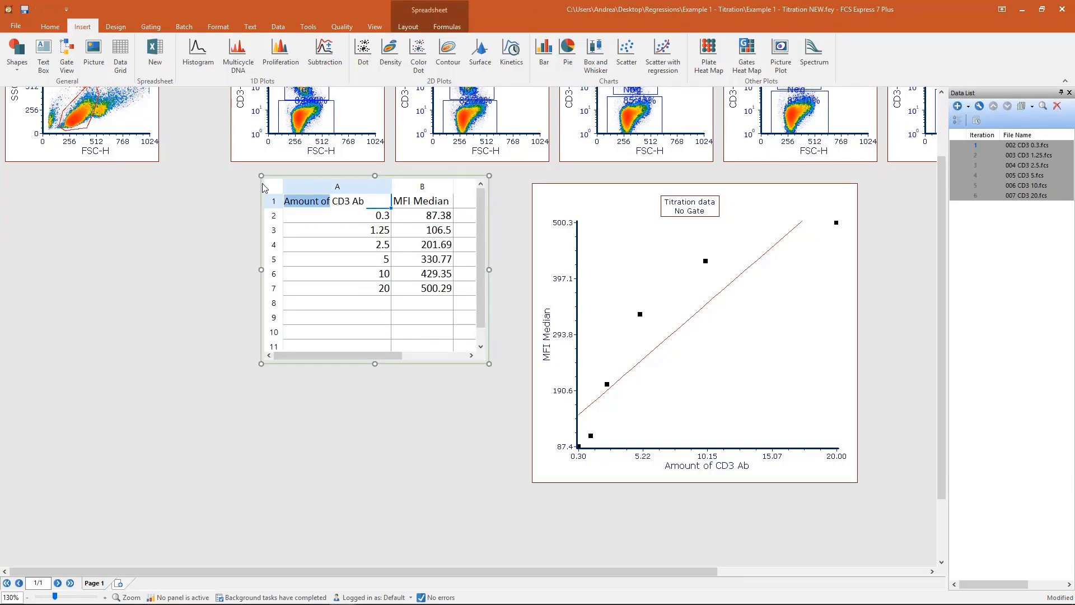
pyautogui.write('COncentrat')
pyautogui.write('ion')
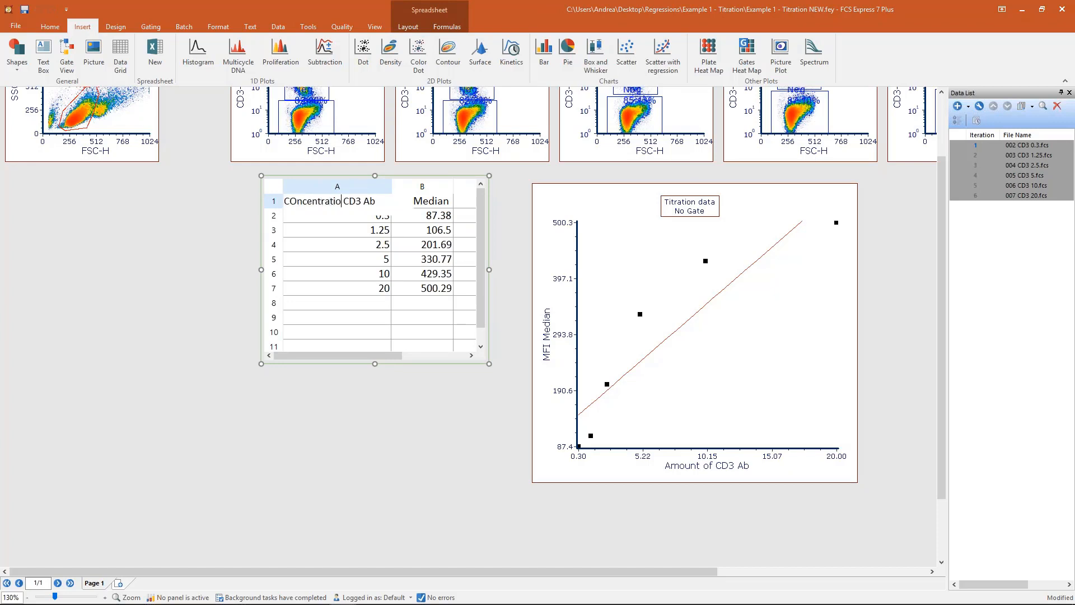
pyautogui.moveTo(291, 200); pyautogui.dragTo(298, 199)
pyautogui.write('o')
pyautogui.click(440, 470)
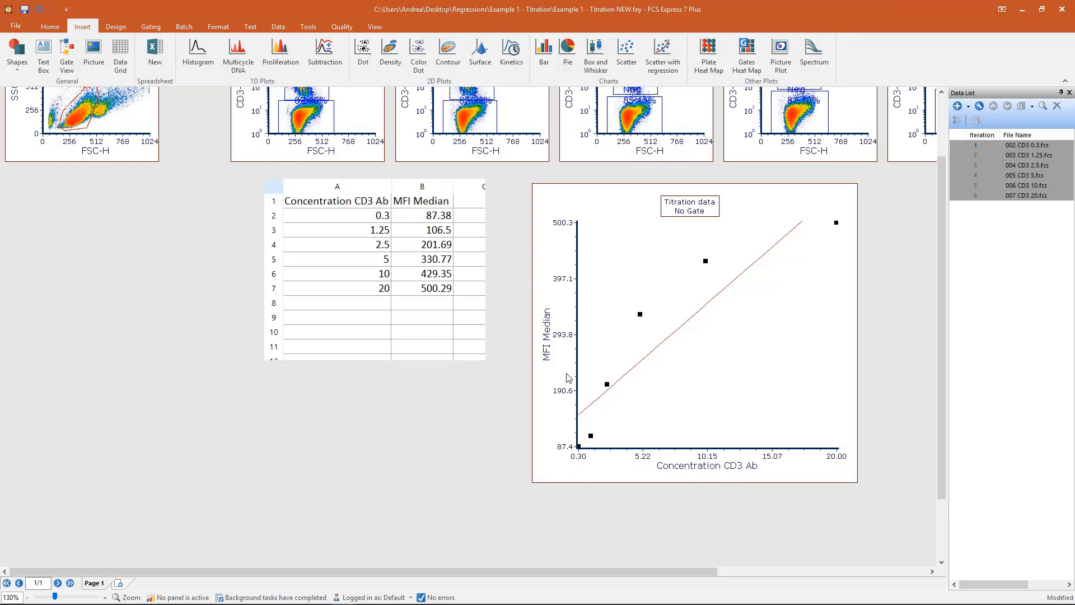
# Check the parameter choices for the scatter plot's Y axis against the heading in cell B1, keeping MFI Median
pyautogui.click(420, 201)
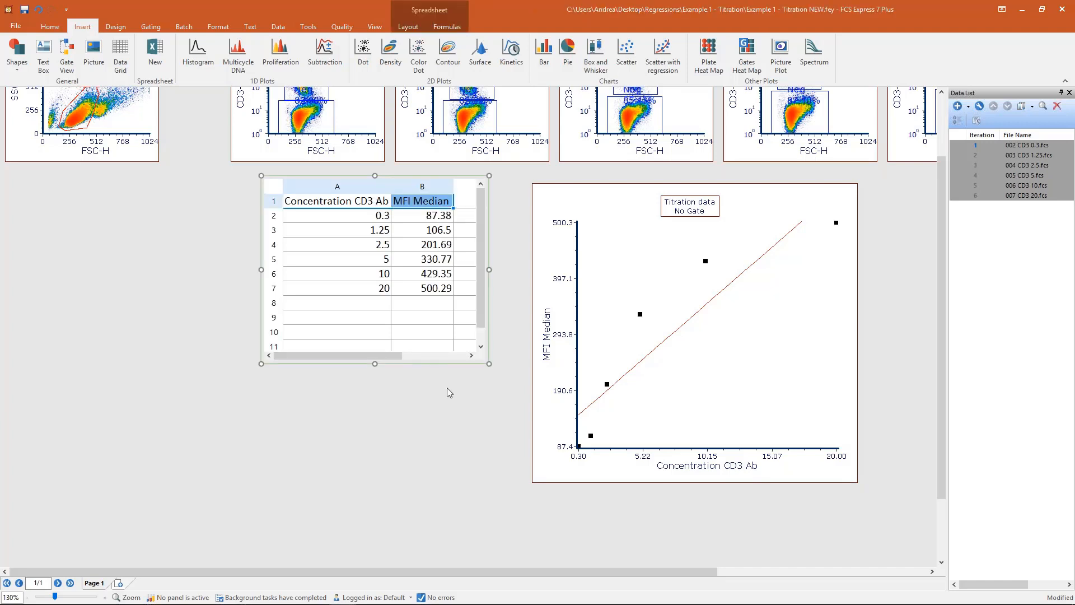
pyautogui.click(550, 333)
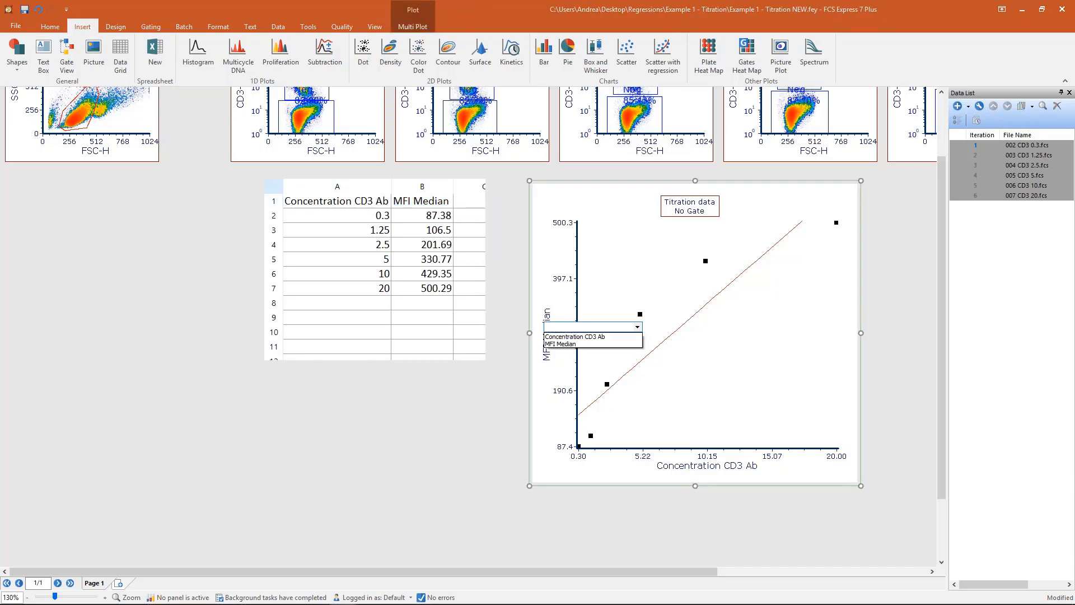
pyautogui.click(561, 344)
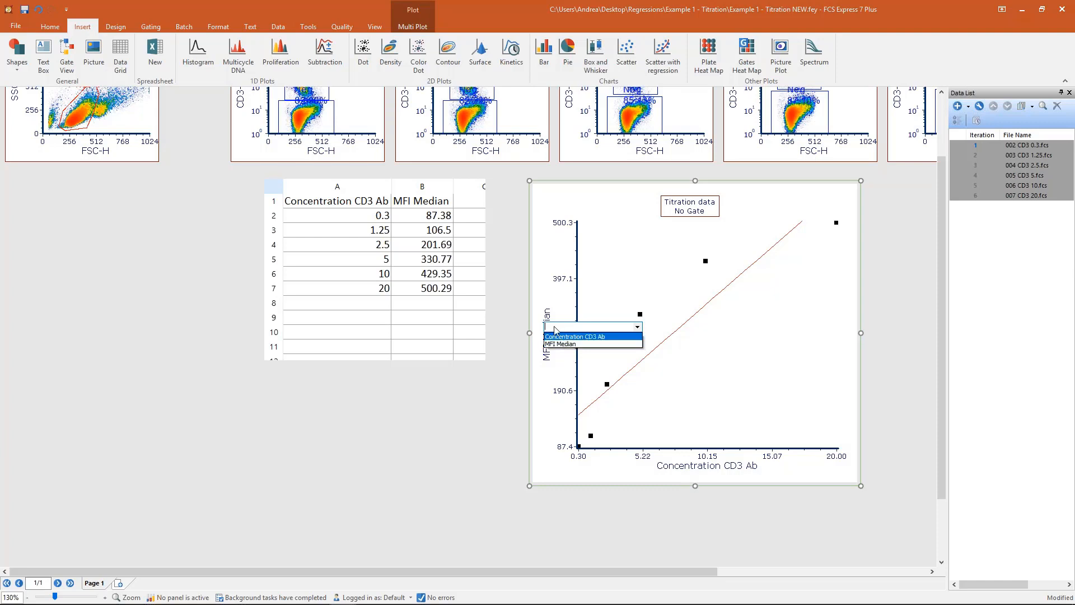
pyautogui.click(194, 235)
# Examine the X-axis and Y-axis parameter choices of the gated 002 CD3 0.3.fcs plot without changing them
pyautogui.scroll(3, 242, 260)
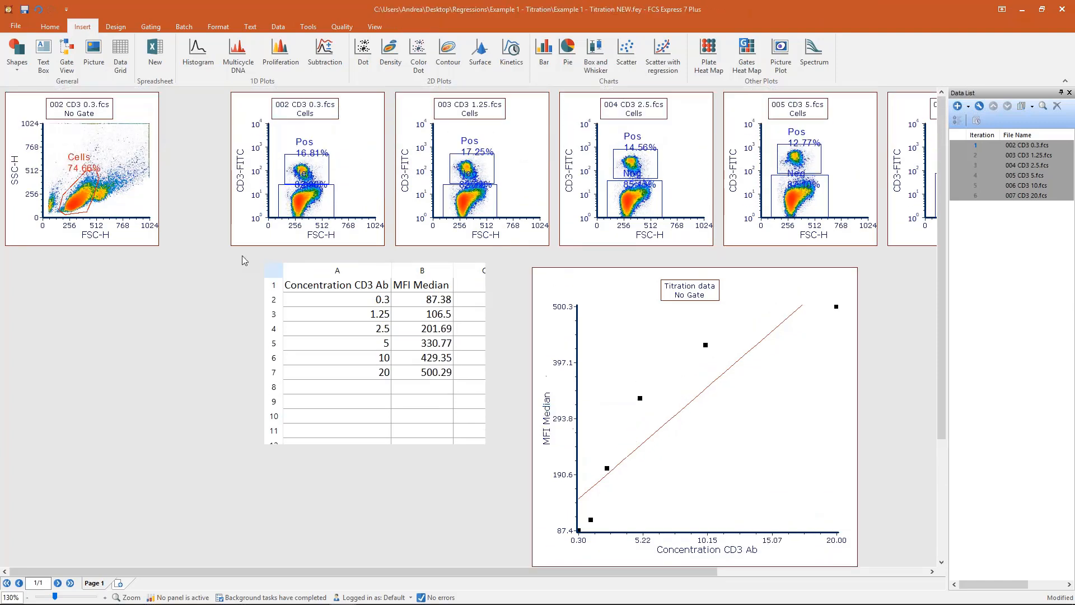
pyautogui.click(313, 235)
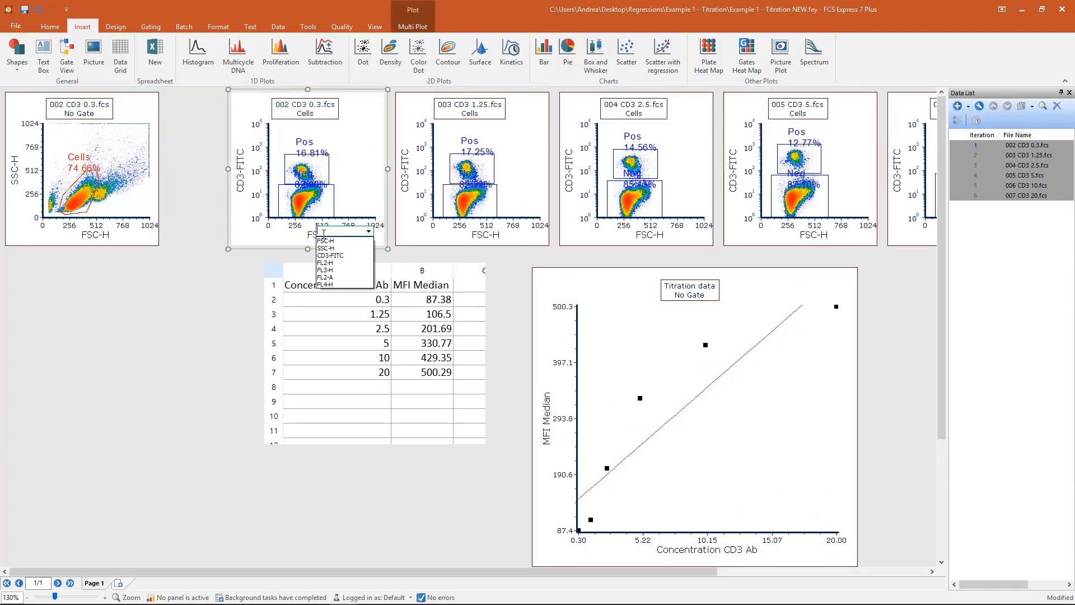
pyautogui.click(241, 175)
pyautogui.click(241, 173)
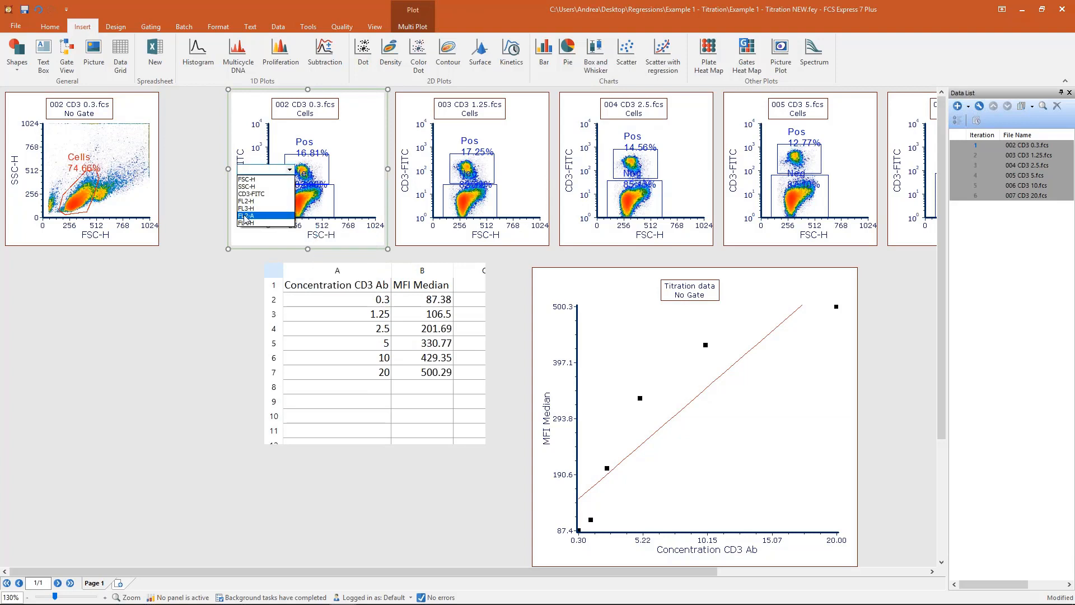
pyautogui.click(205, 344)
# Close the data list and open the Regression Fit options of the Titration data scatter plot
pyautogui.scroll(-1, 708, 381)
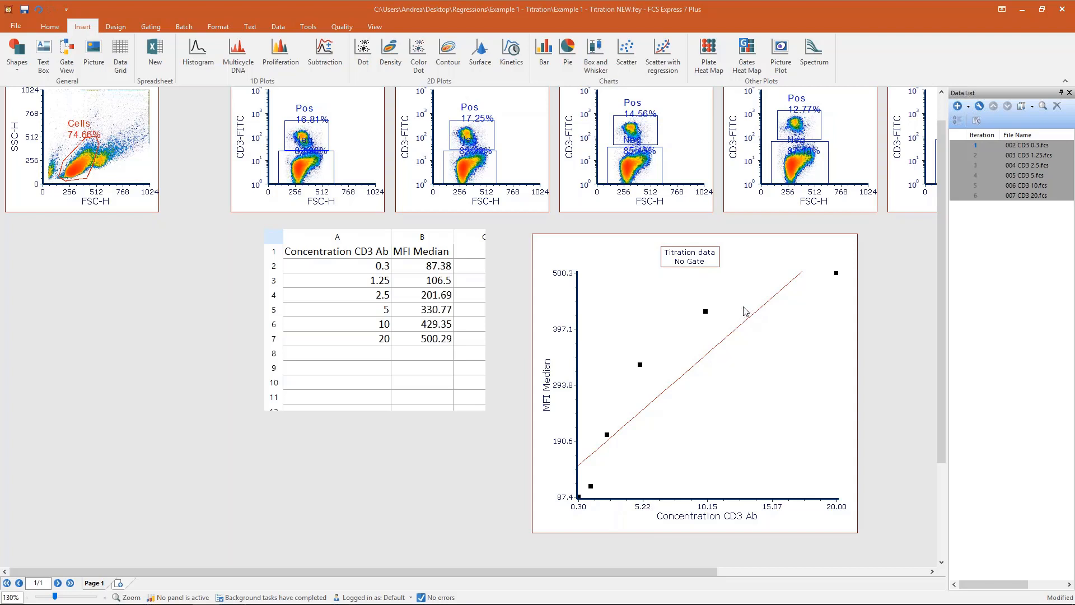
pyautogui.click(1069, 93)
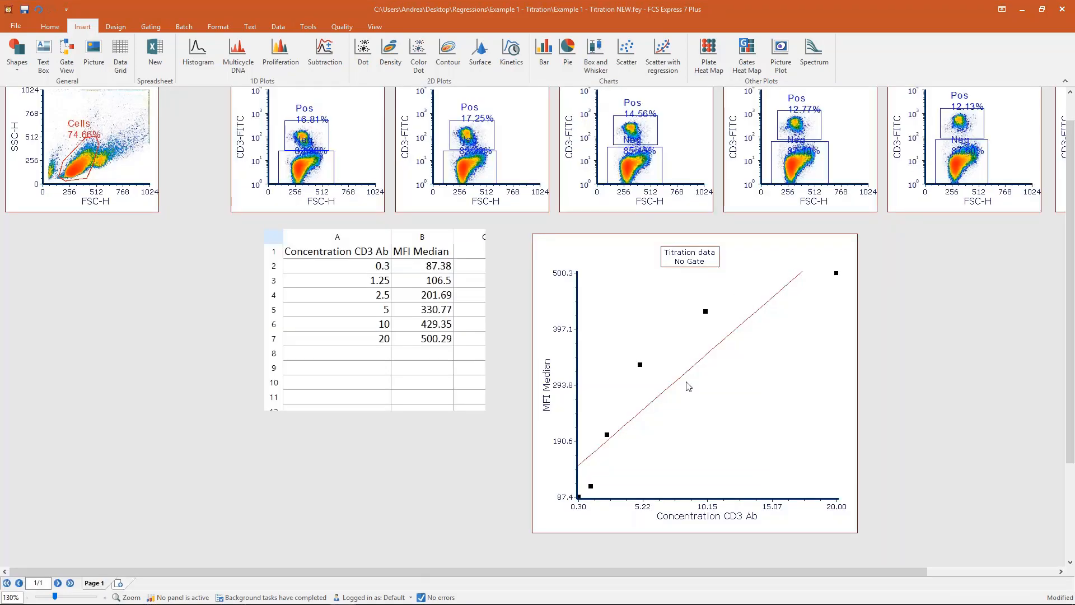
pyautogui.click(793, 343)
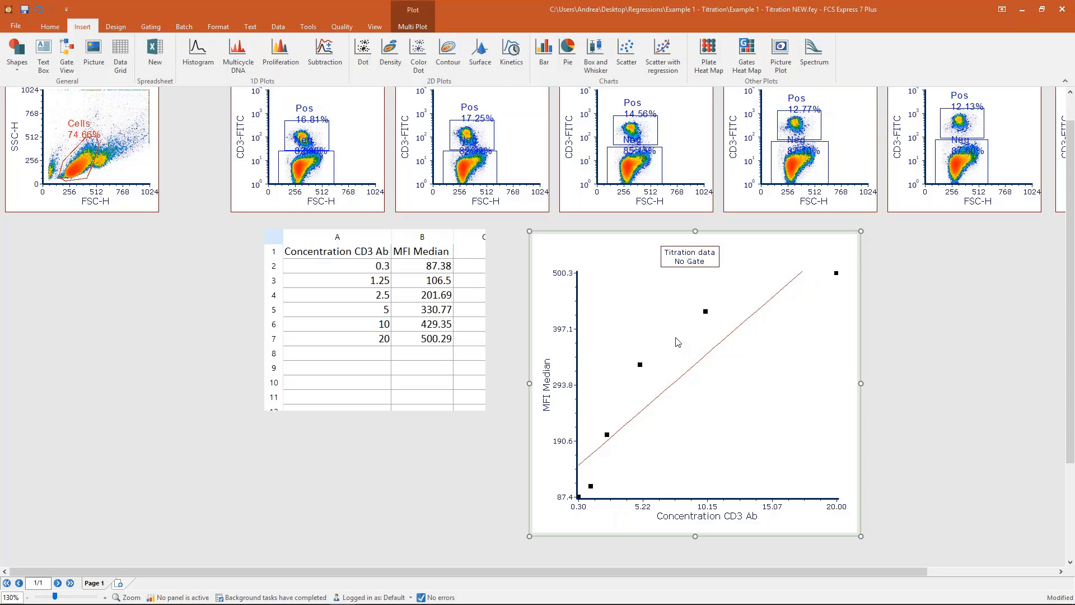
pyautogui.click(226, 27)
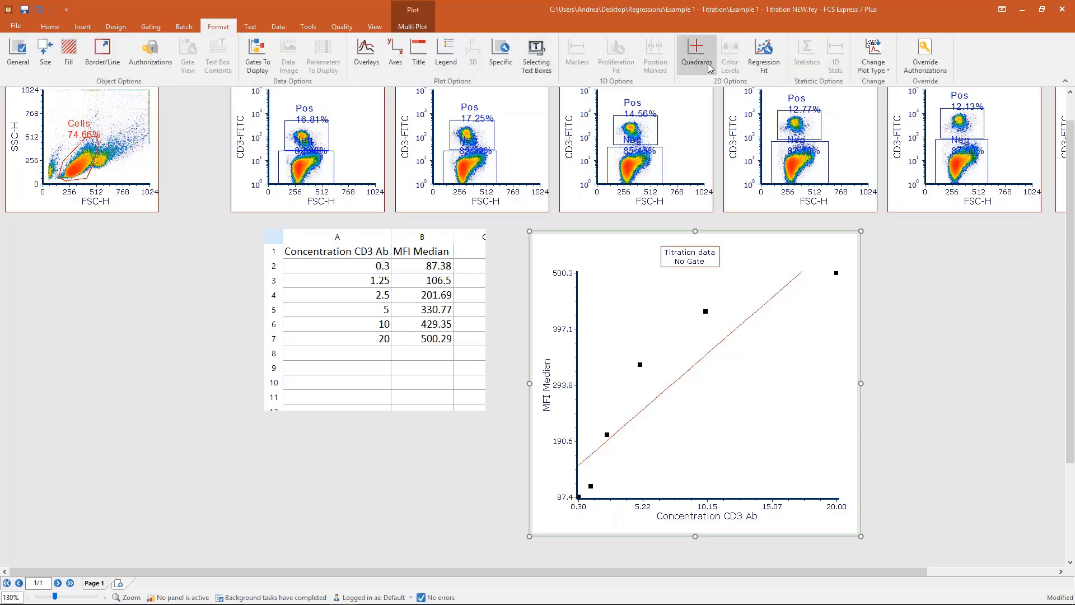
pyautogui.click(770, 54)
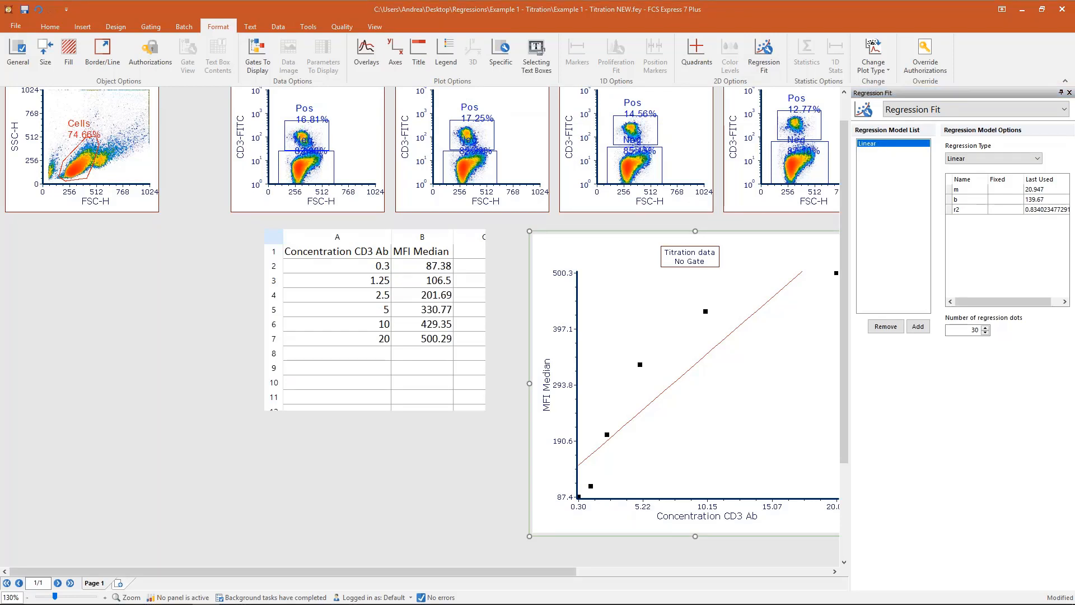
# Examine the regression types available for the scatter plot's Linear model, from Sigmoidal through Parabolic and Cubic
pyautogui.click(1040, 158)
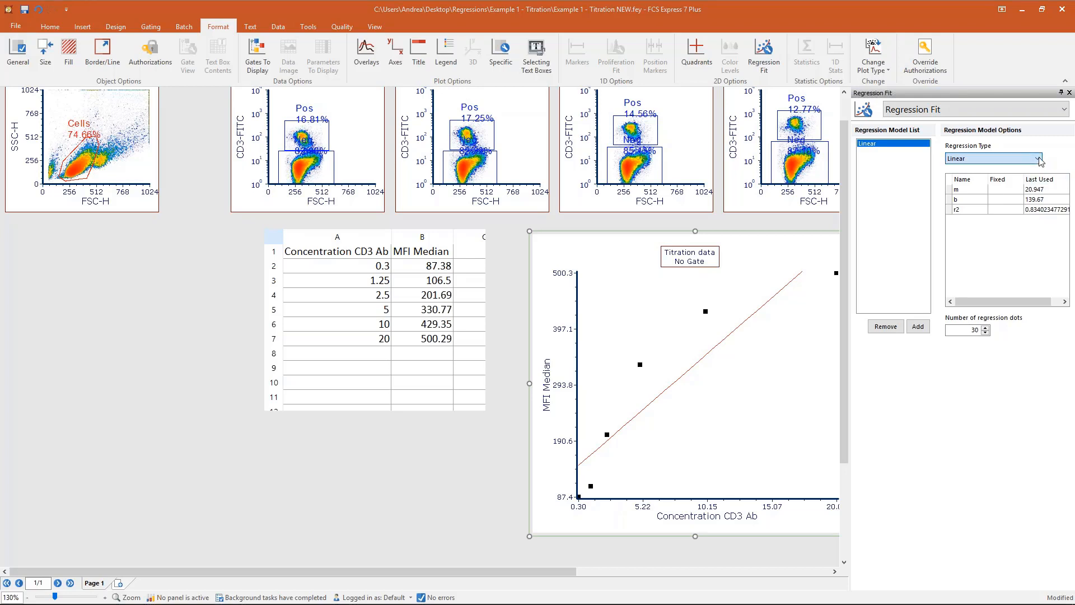
pyautogui.click(1038, 159)
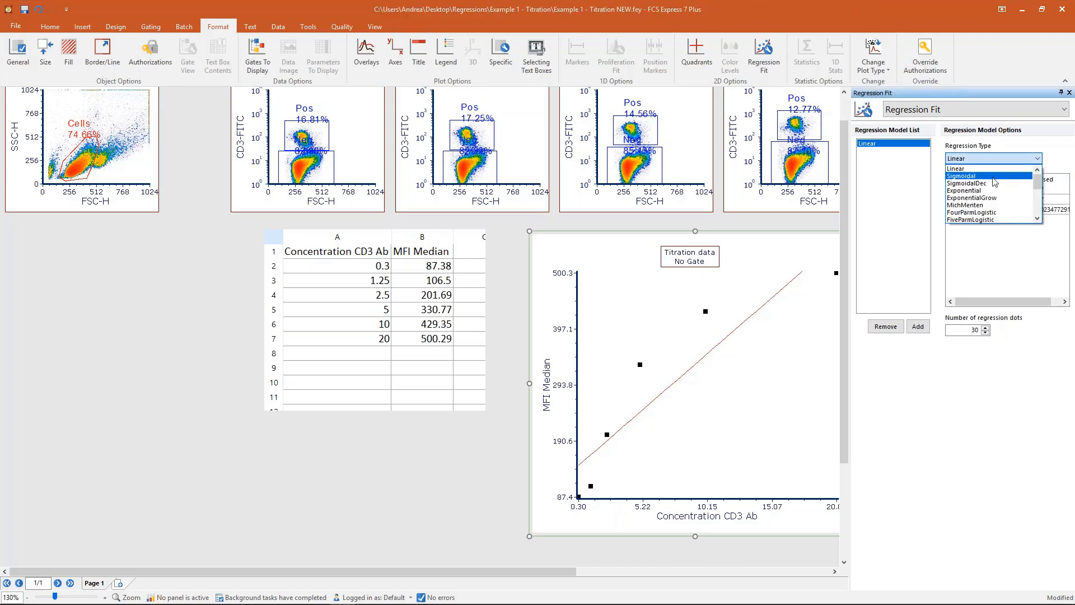
pyautogui.scroll(-2, 994, 189)
pyautogui.scroll(-2, 995, 189)
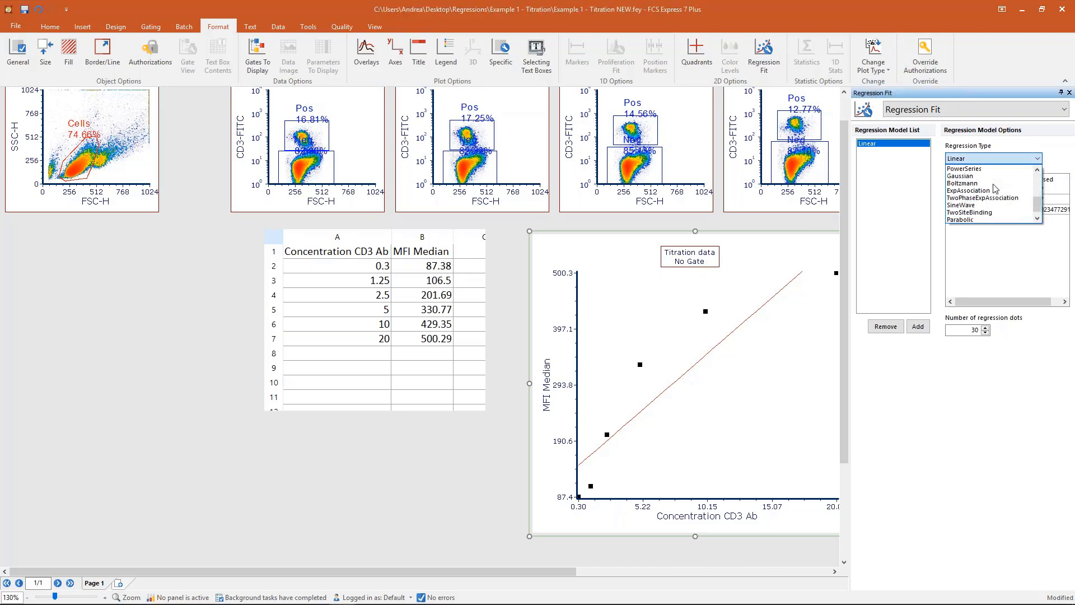
pyautogui.scroll(-1, 968, 218)
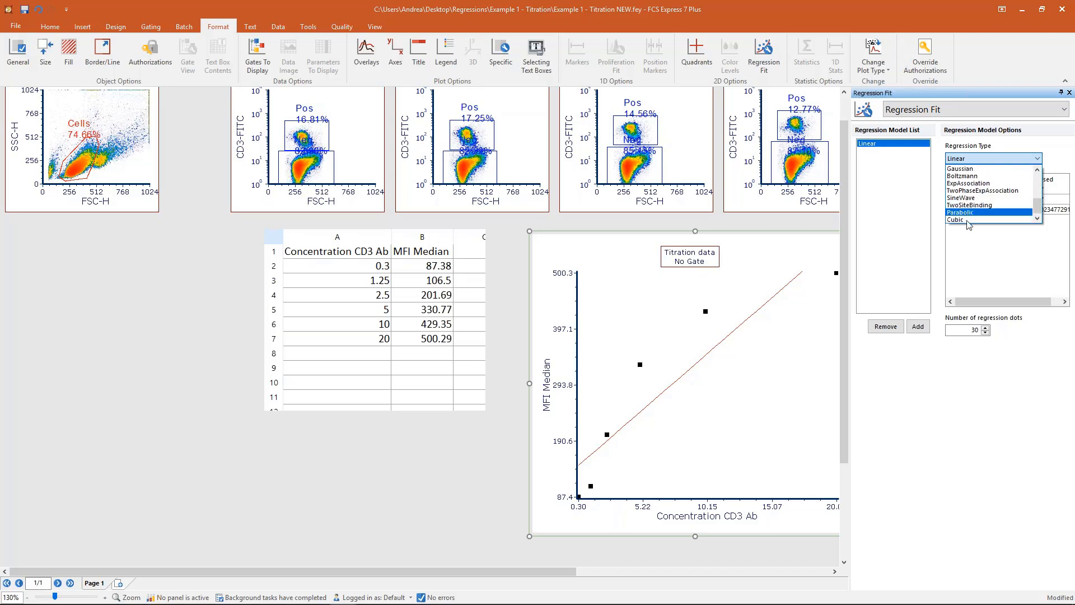
pyautogui.scroll(3, 962, 216)
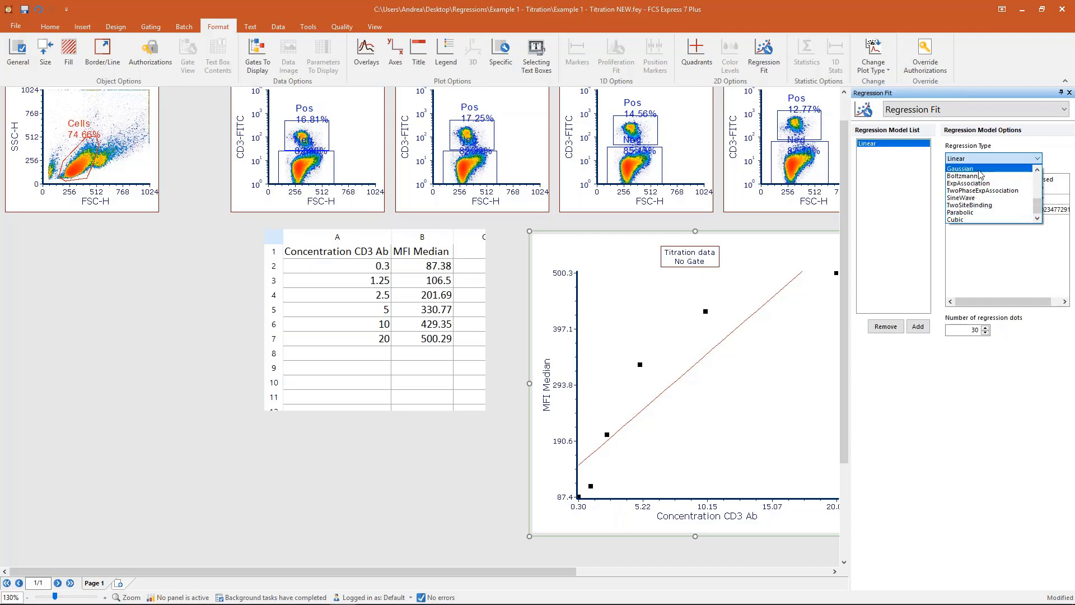
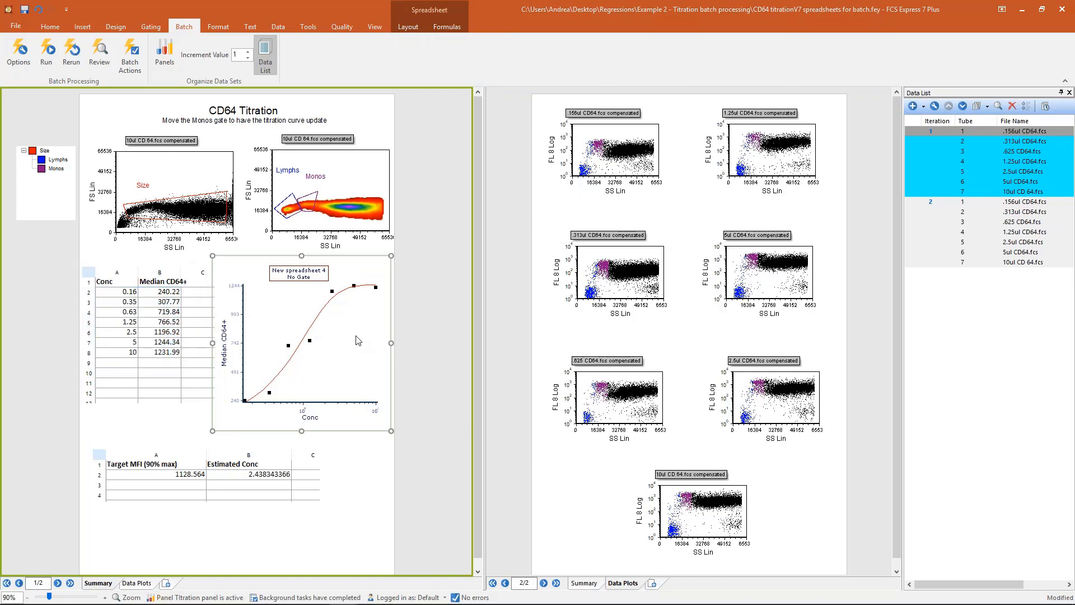
# Point out the Estimated Conc result in cell B2 and the two seven-file CD64 sets in the data list
pyautogui.click(248, 474)
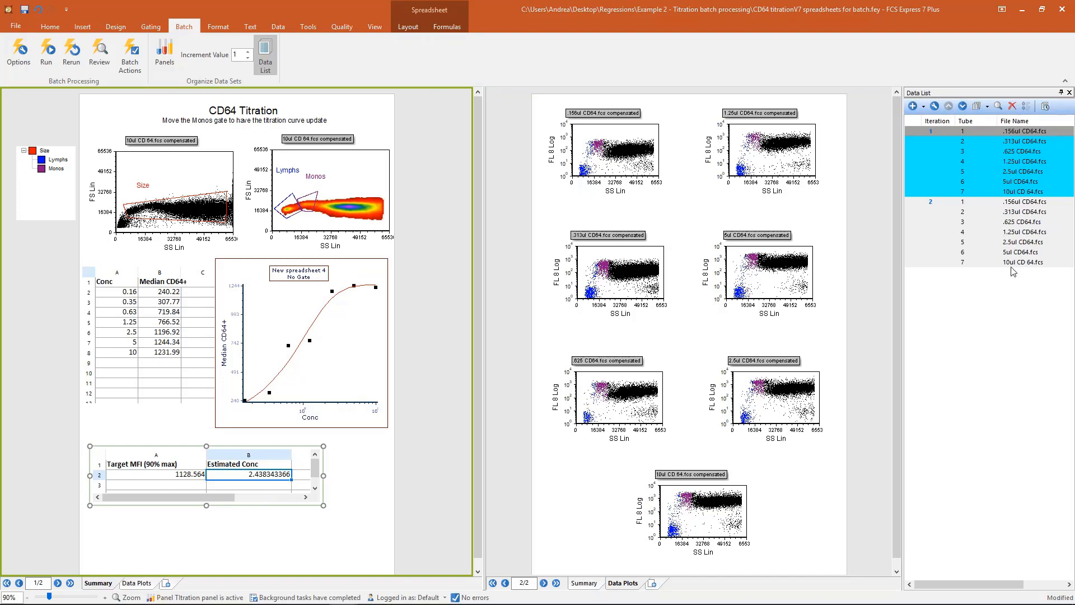
pyautogui.click(1007, 133)
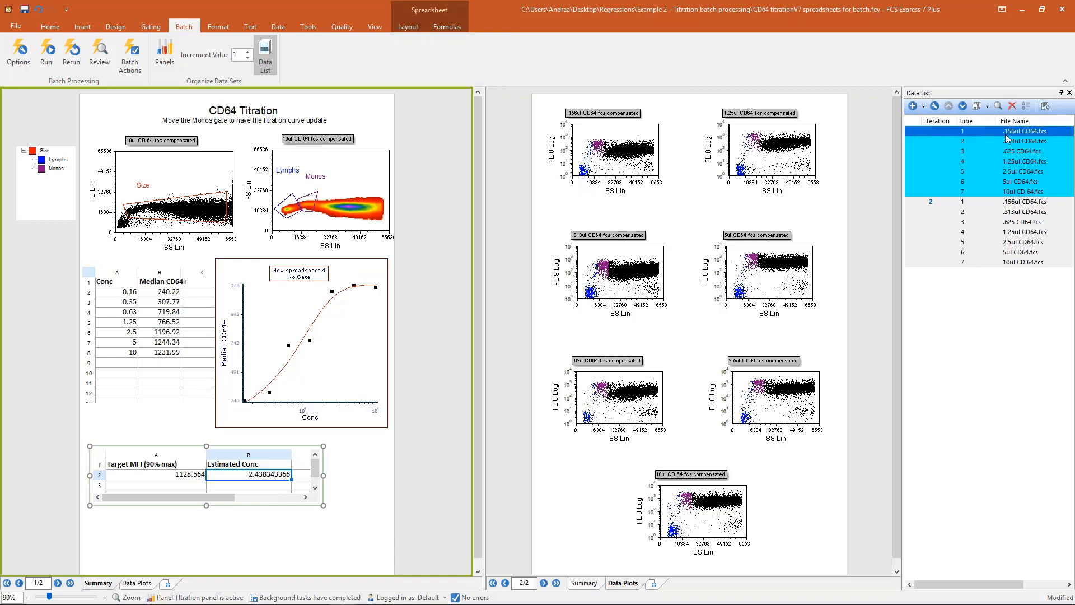
pyautogui.keyDown('shift'); pyautogui.click(1018, 192); pyautogui.keyUp('shift')
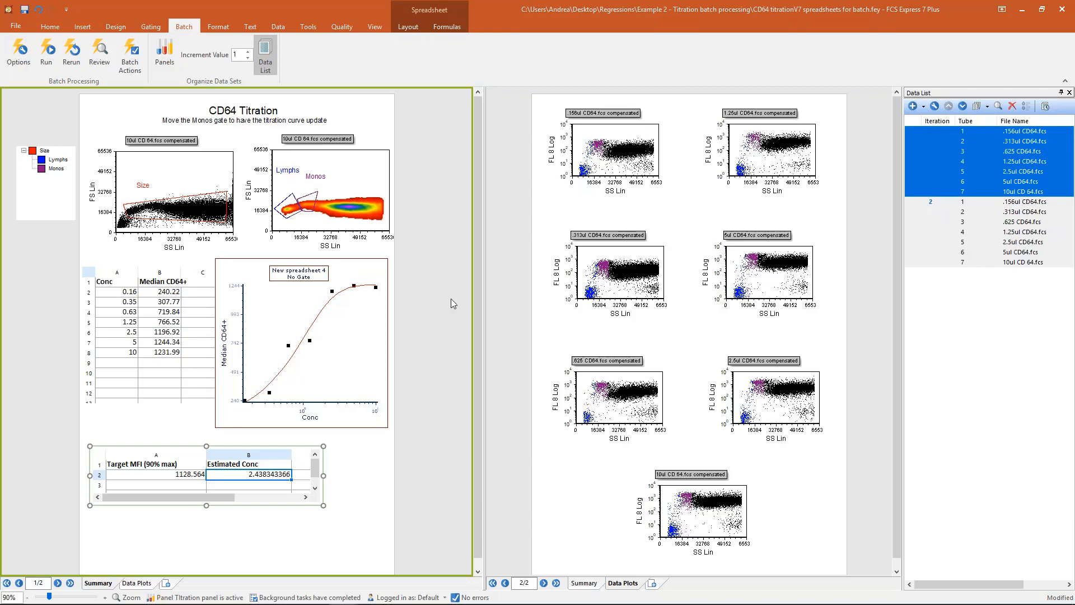
pyautogui.moveTo(1046, 300); pyautogui.dragTo(1017, 200)
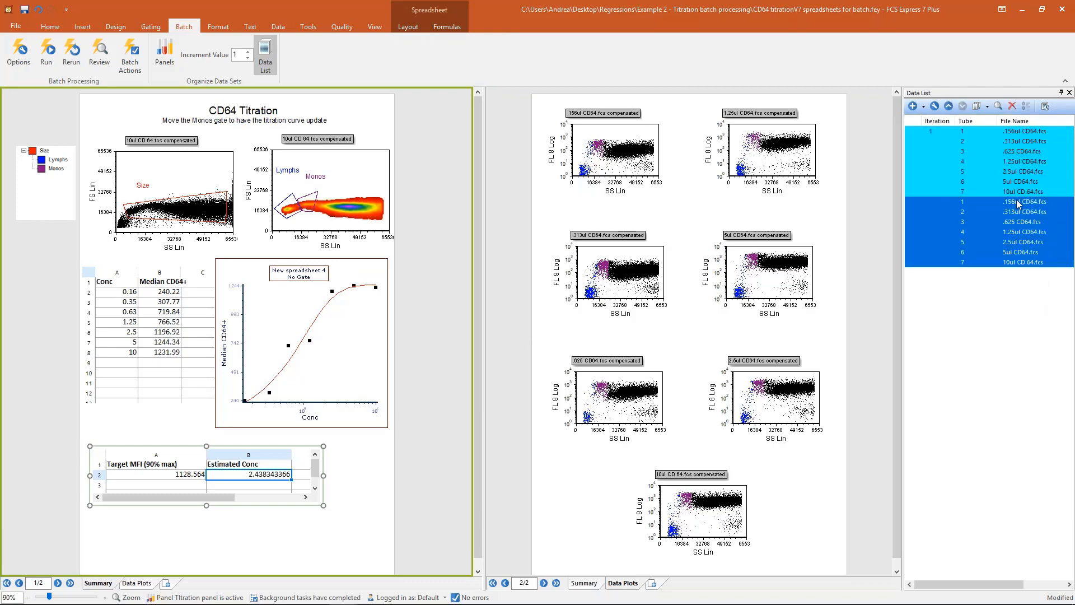
pyautogui.click(1001, 309)
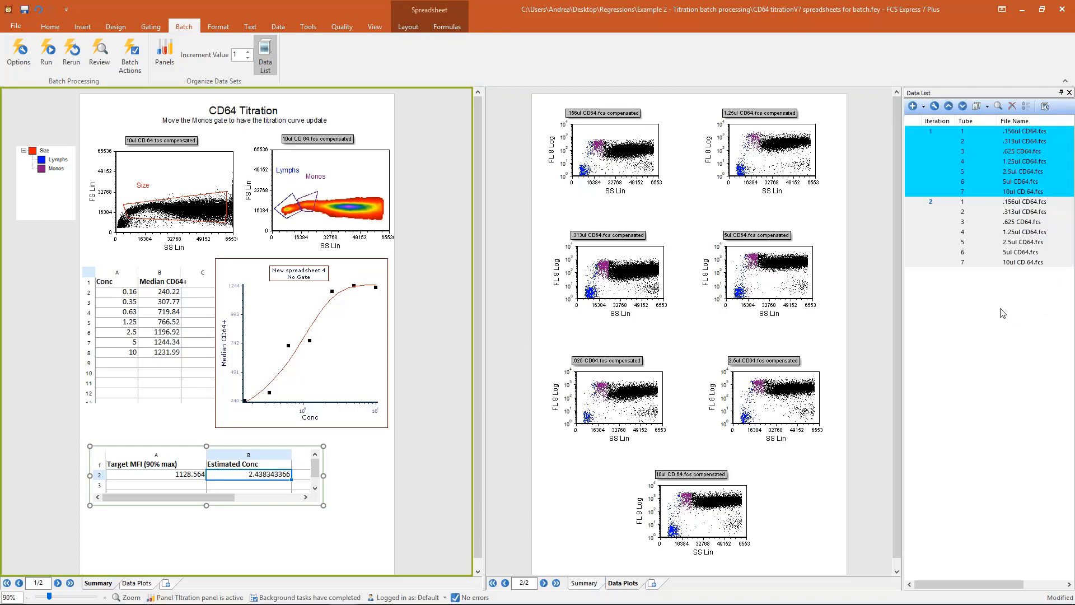
# Load the second CD64 file set to check its titration curve and estimated concentration, and return to the first set
pyautogui.click(932, 207)
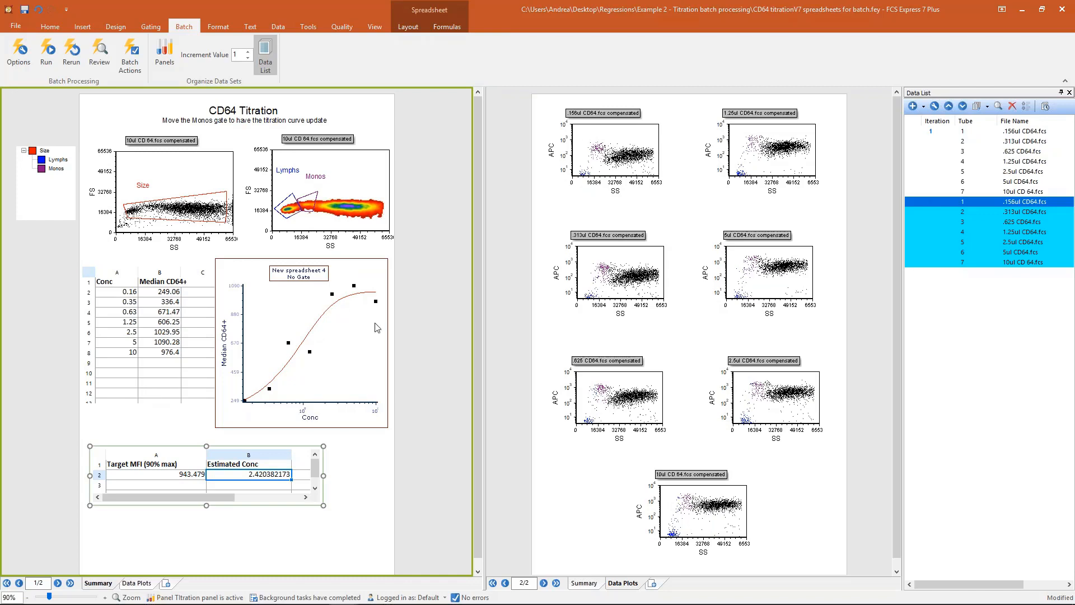
pyautogui.click(436, 300)
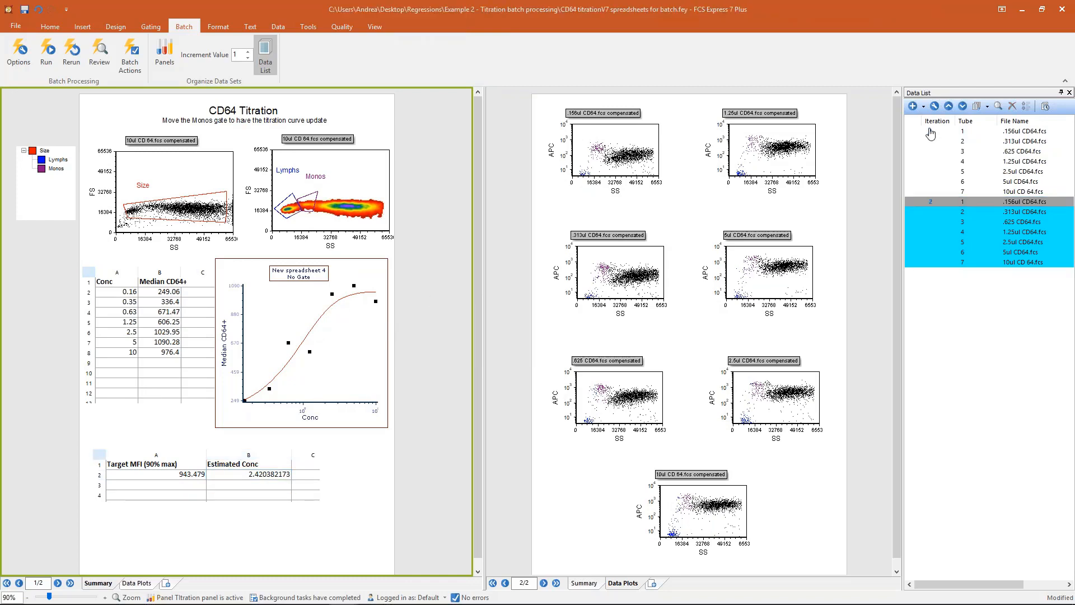
pyautogui.click(938, 167)
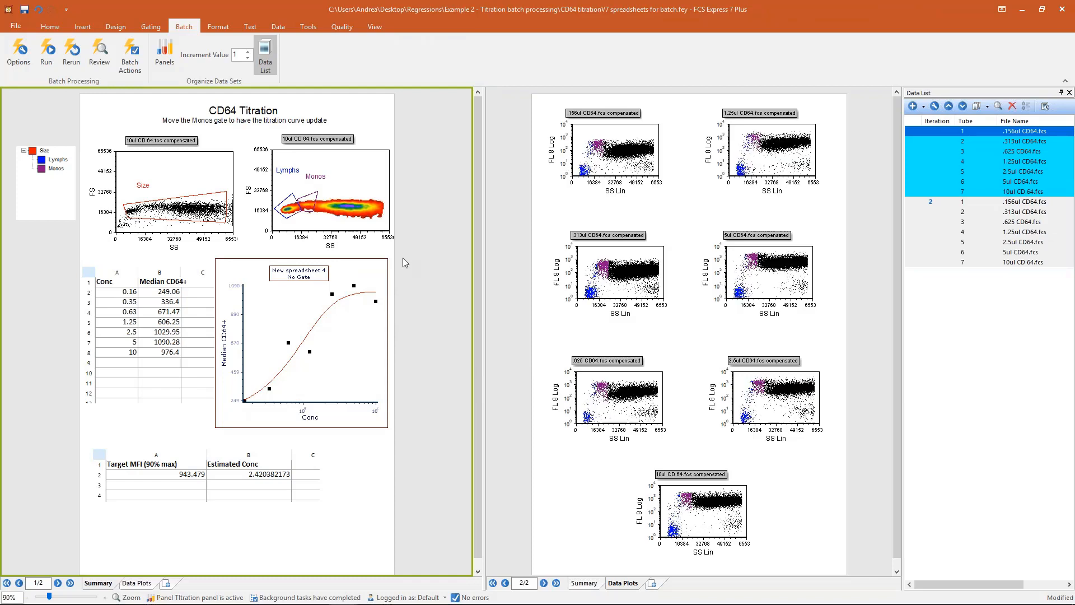
pyautogui.click(402, 314)
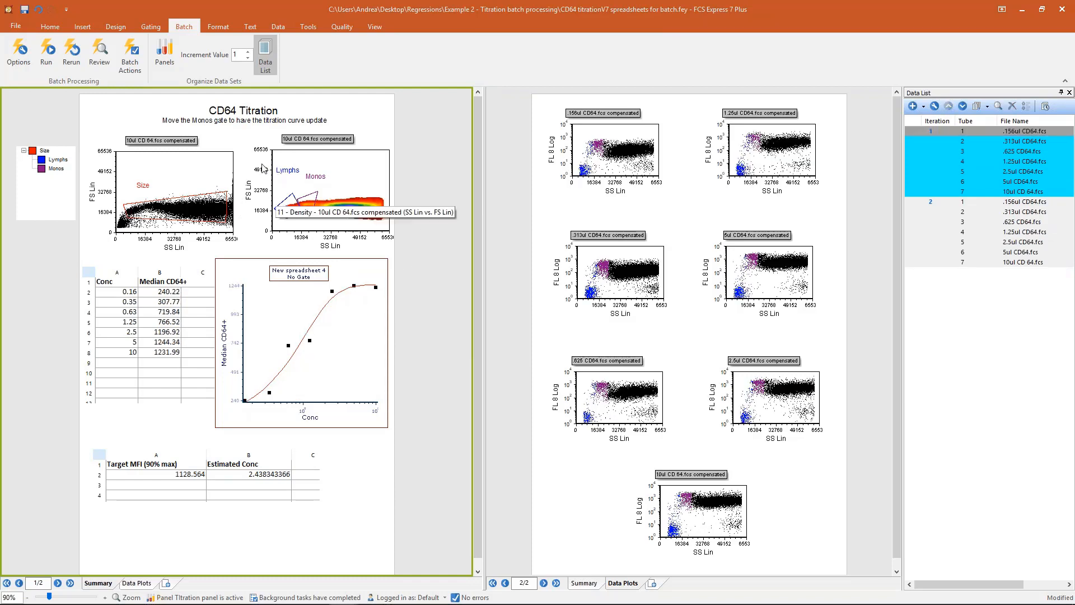
# Check the Export To PDF entry in the batch actions and run the batch process to produce Batch titration.pdf
pyautogui.click(133, 58)
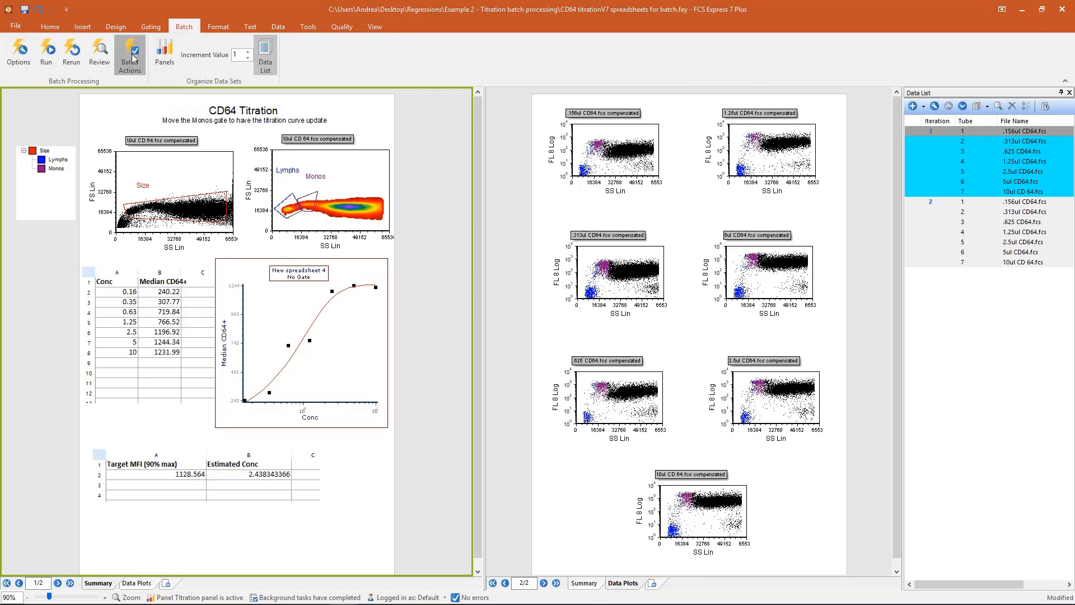
pyautogui.moveTo(723, 142); pyautogui.dragTo(570, 144)
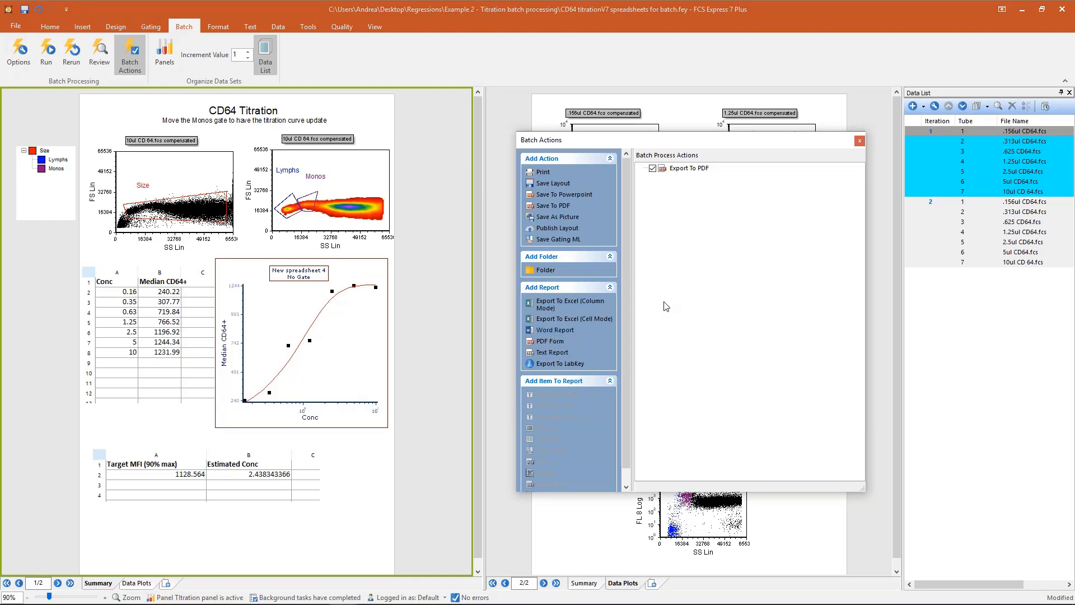
pyautogui.click(687, 170)
pyautogui.click(860, 141)
pyautogui.click(50, 62)
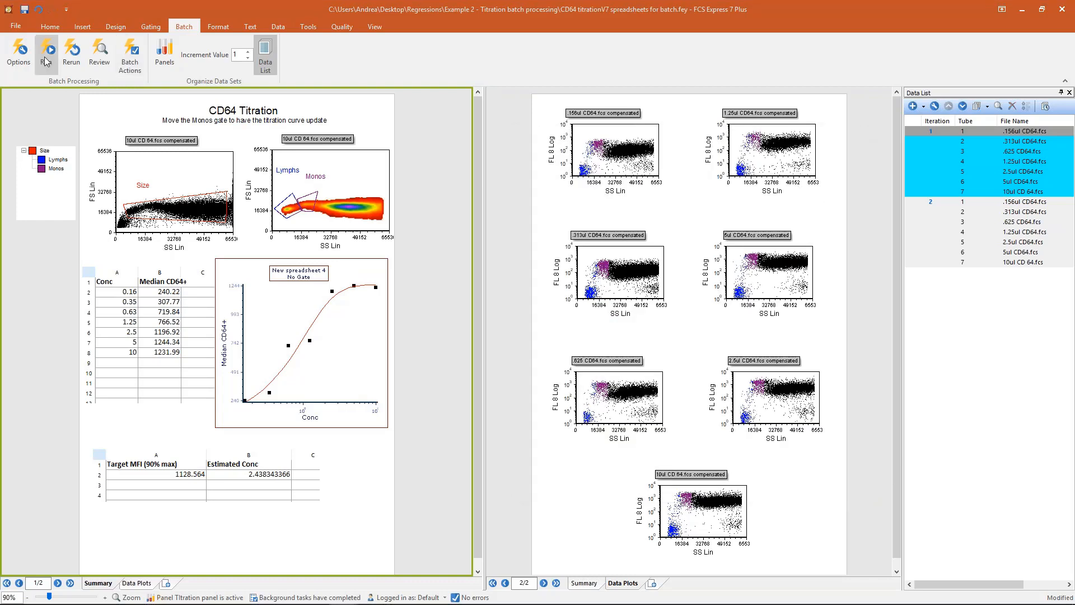
pyautogui.click(508, 387)
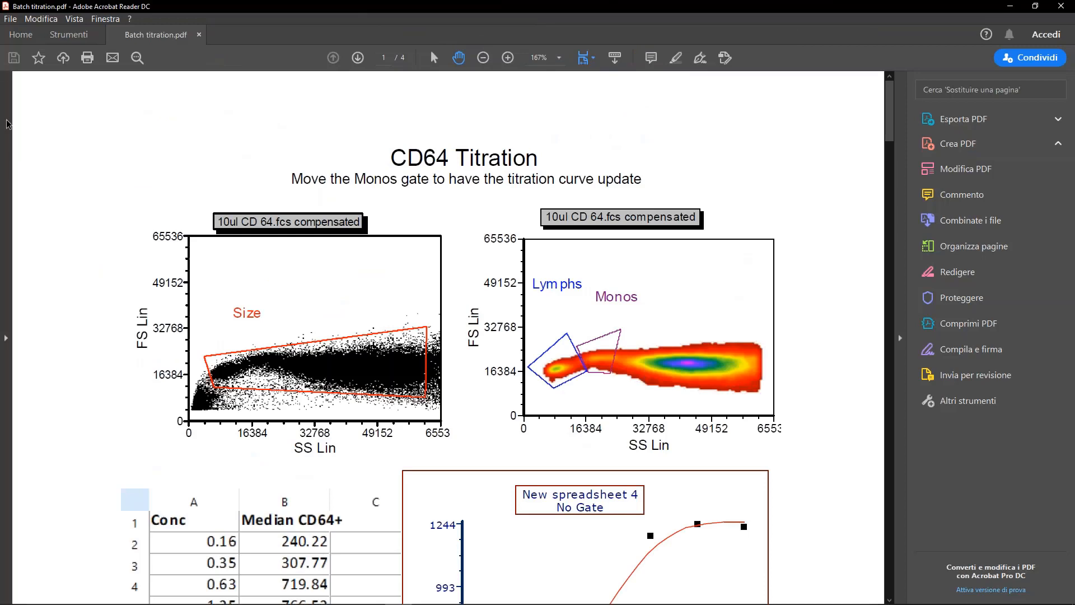
# Show the page thumbnails of Batch titration.pdf and go to page 1
pyautogui.click(8, 123)
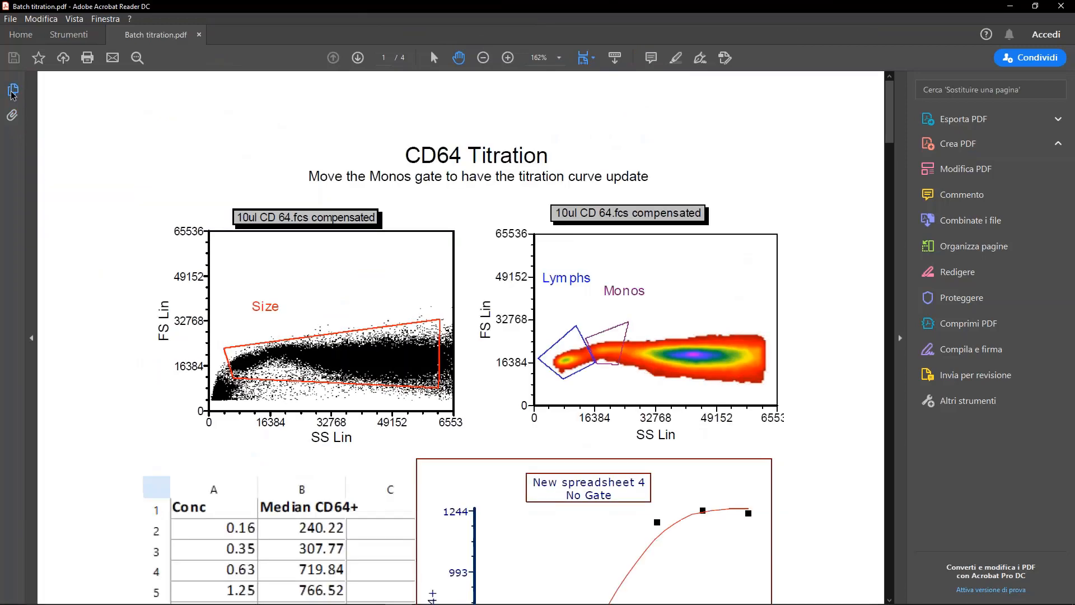
pyautogui.click(13, 91)
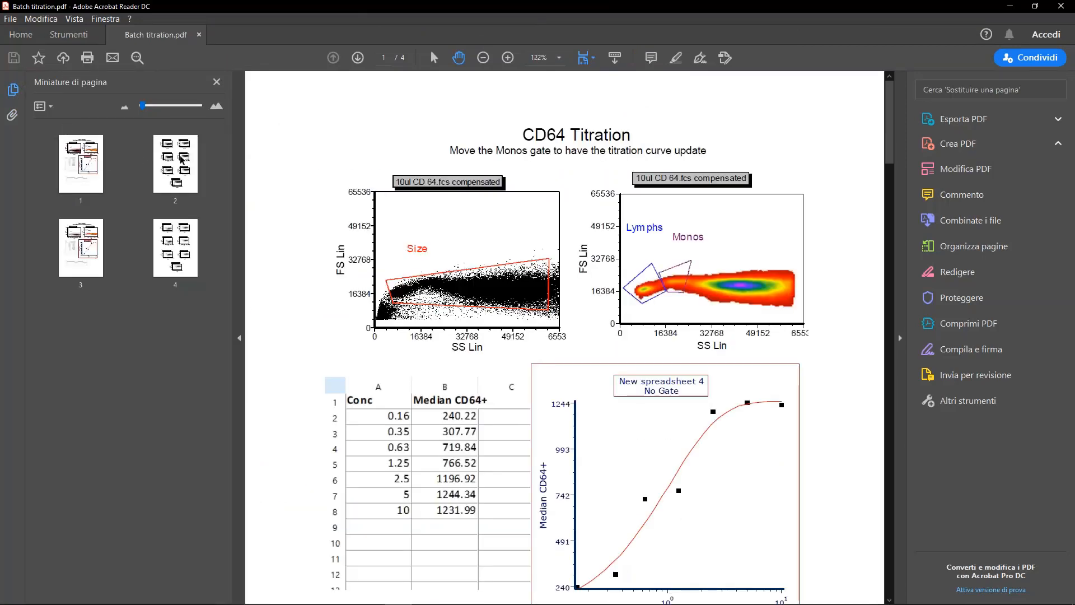
pyautogui.click(89, 156)
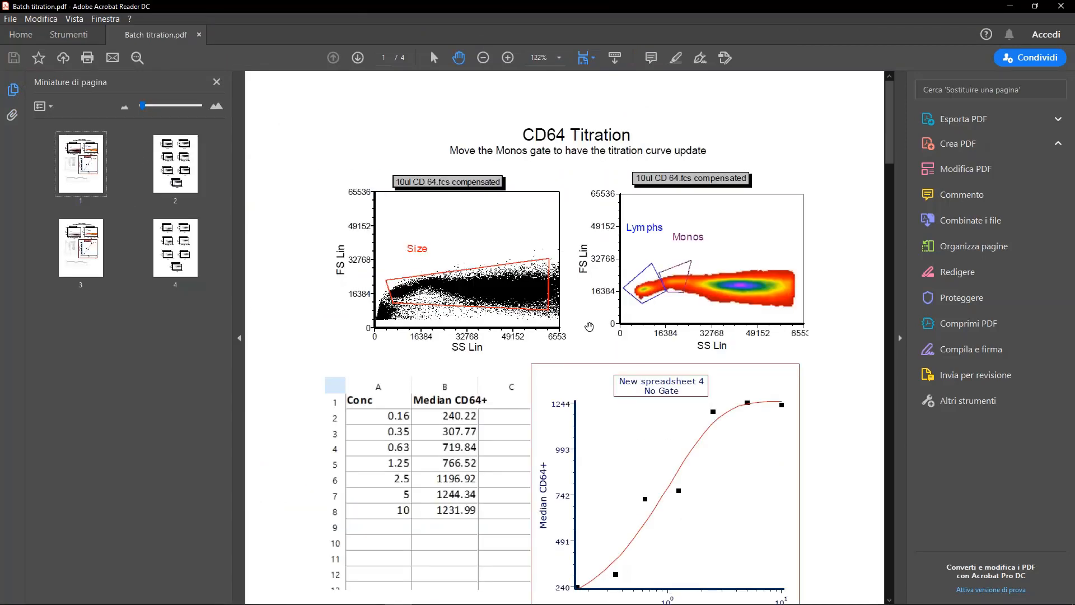
# Examine the exported report's pages through to page 3, checking both titration results and marking the second set's Estimated Conc value
pyautogui.scroll(-8, 585, 321)
pyautogui.scroll(-10, 585, 320)
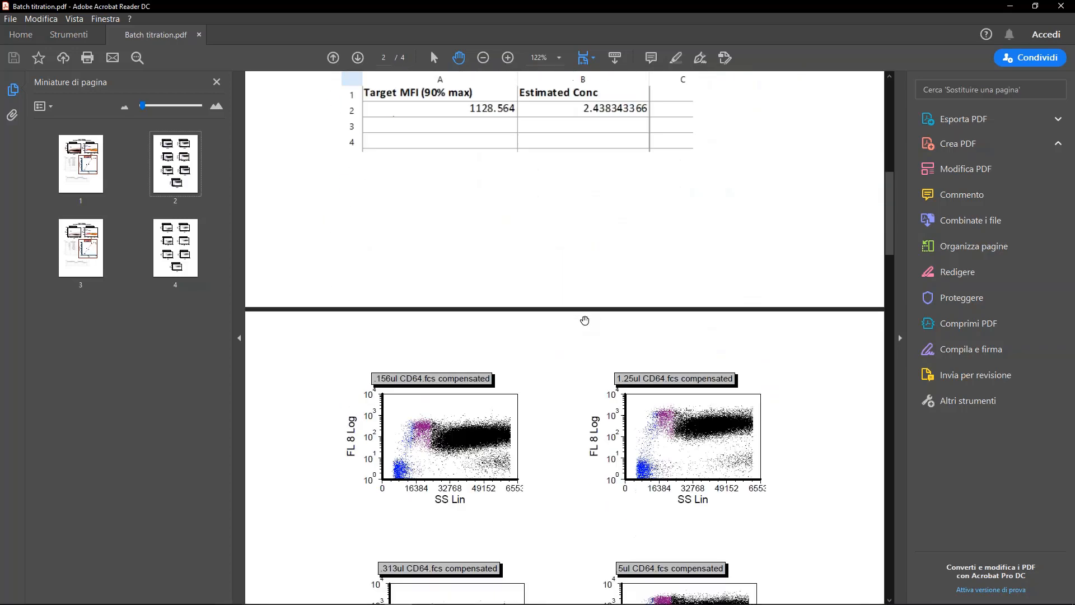
pyautogui.scroll(-12, 585, 320)
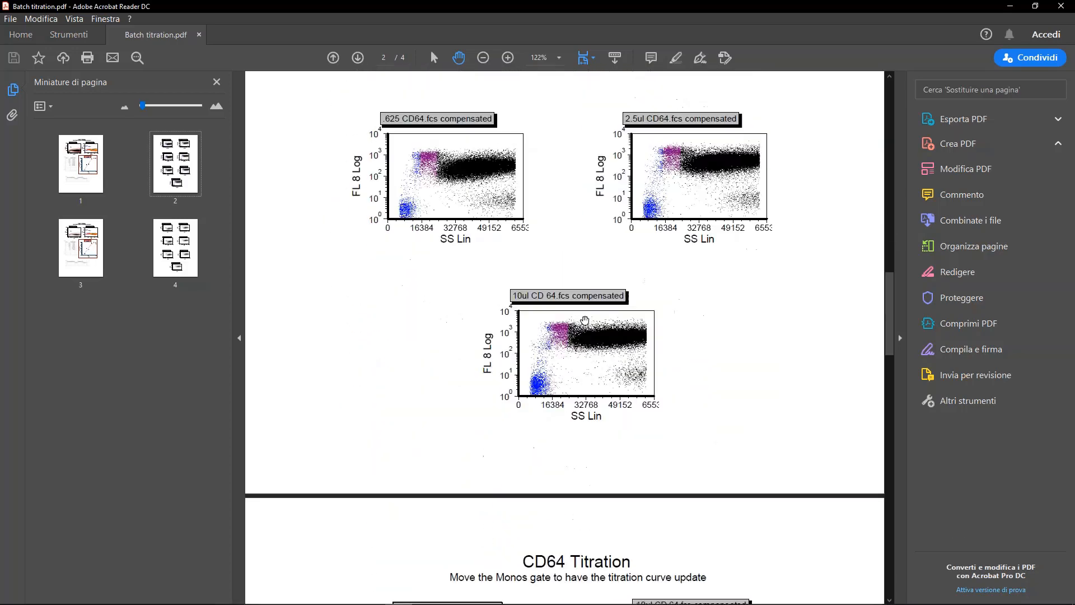
pyautogui.scroll(-3, 585, 320)
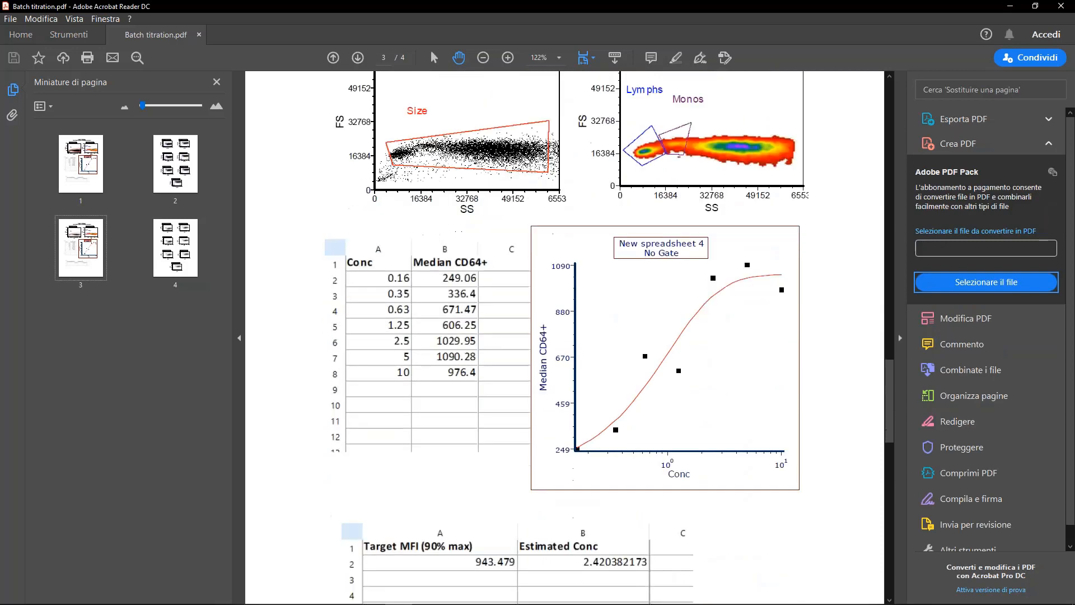
pyautogui.scroll(-3, 579, 300)
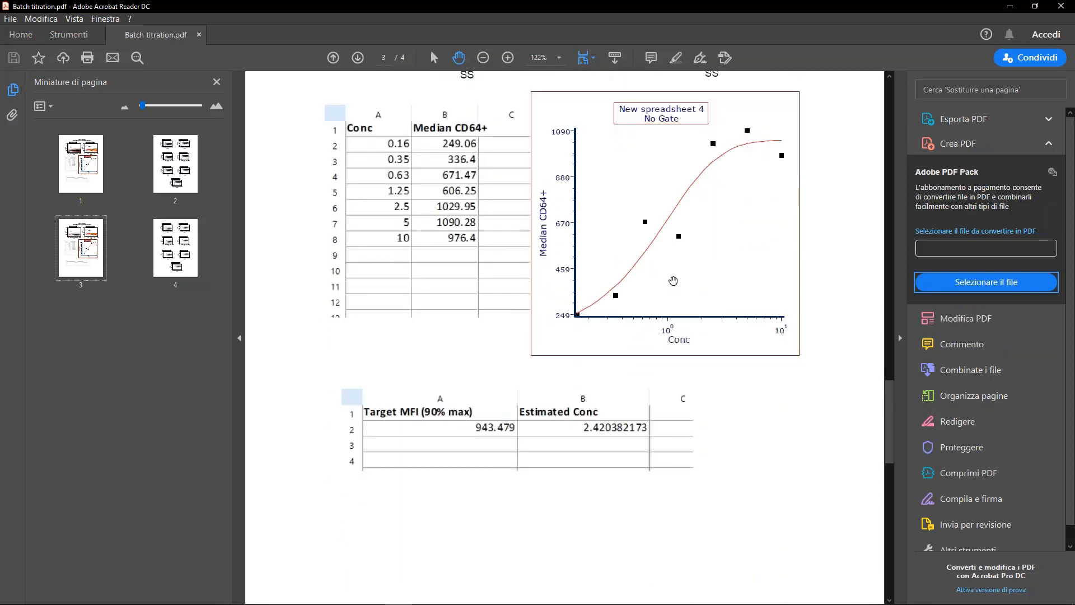
pyautogui.scroll(-2, 635, 359)
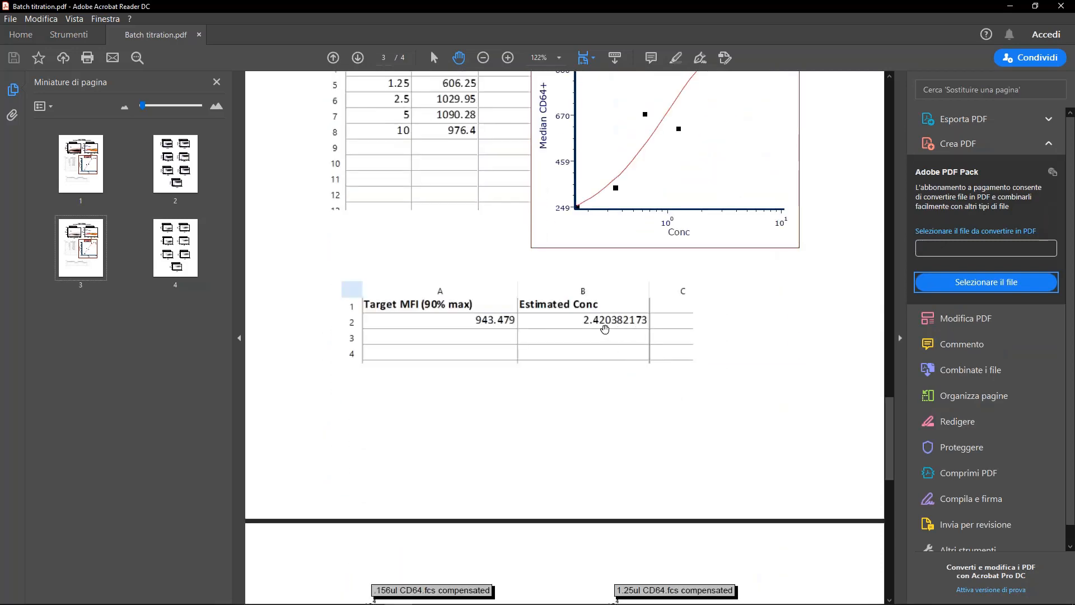
pyautogui.scroll(-3, 604, 329)
pyautogui.scroll(-2, 605, 329)
pyautogui.scroll(3, 602, 327)
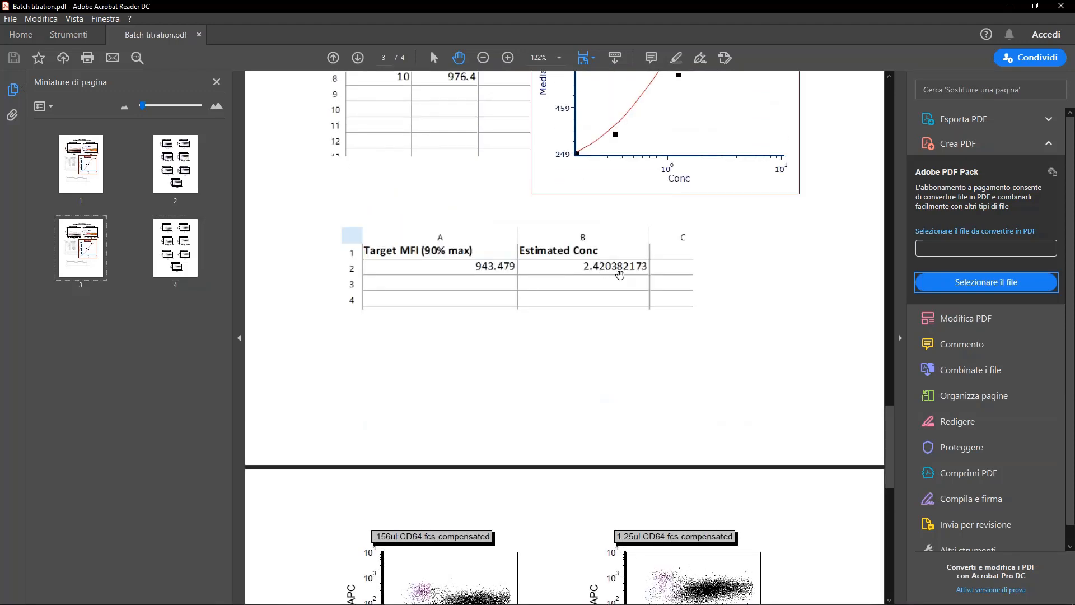
pyautogui.moveTo(577, 257); pyautogui.dragTo(652, 274)
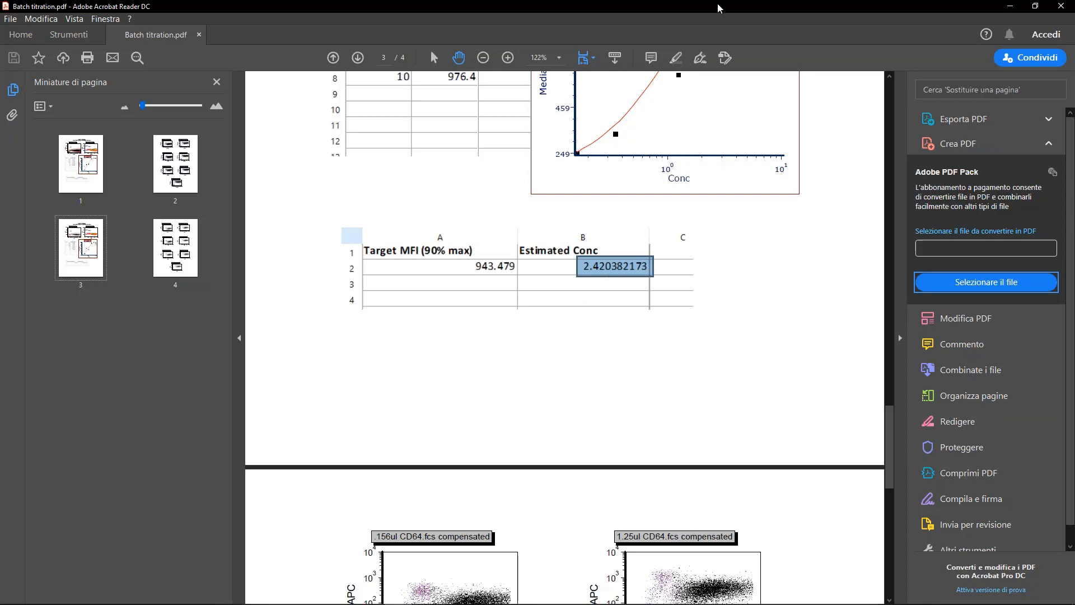
pyautogui.click(730, 257)
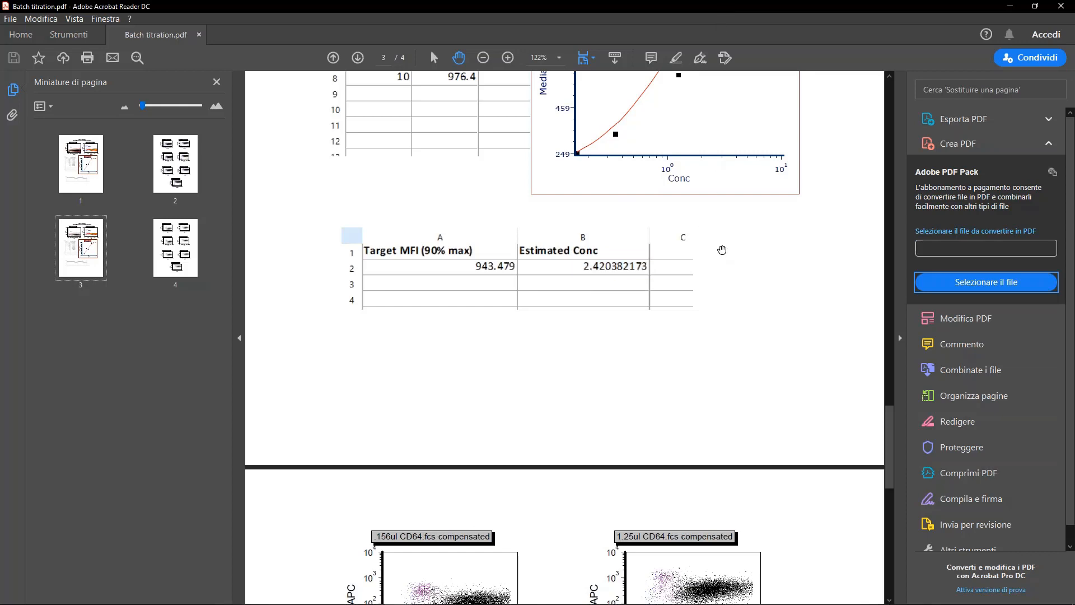
# Close the Batch titration.pdf report and the CD64 titration layout to return to the Webinar Intro agenda
pyautogui.click(1061, 6)
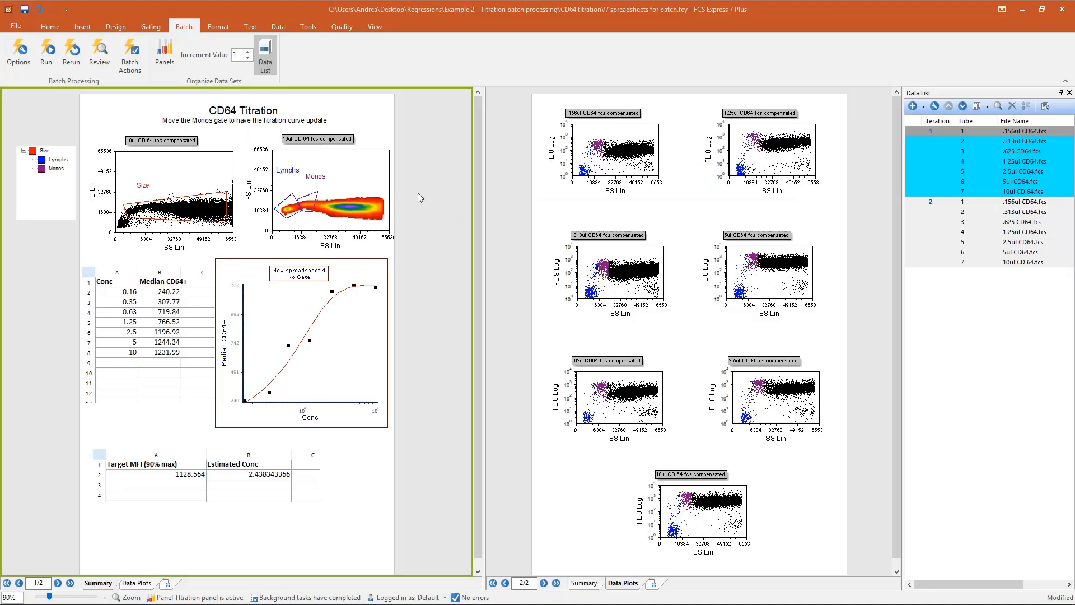
pyautogui.click(1064, 11)
pyautogui.click(529, 385)
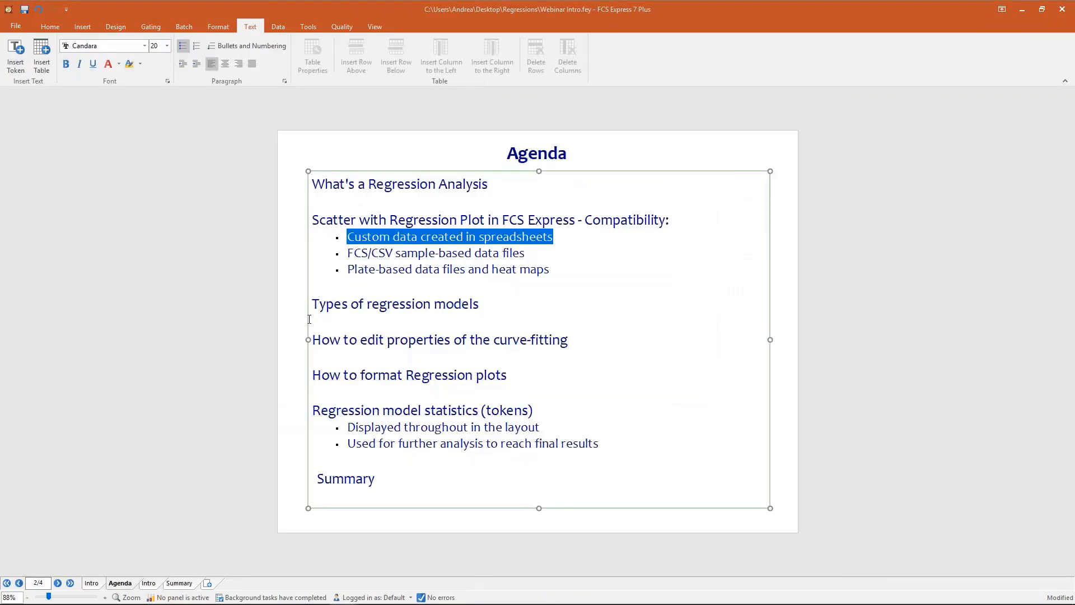
# Clear the agenda's current text selection and mark FCS/CSV in the sample-based data files line
pyautogui.click(233, 338)
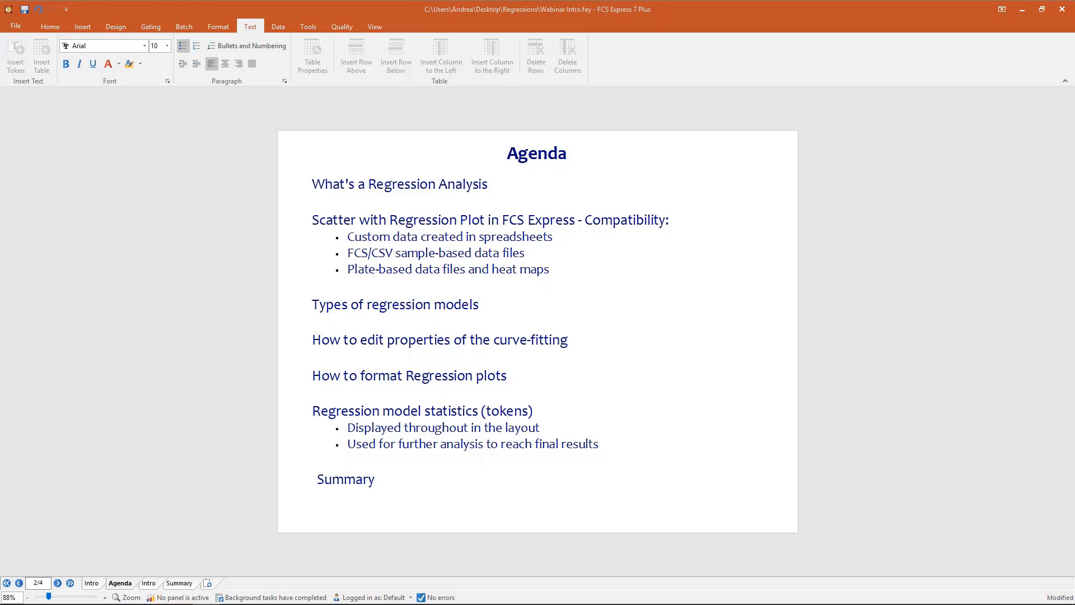
pyautogui.click(400, 238)
pyautogui.moveTo(350, 250); pyautogui.dragTo(394, 248)
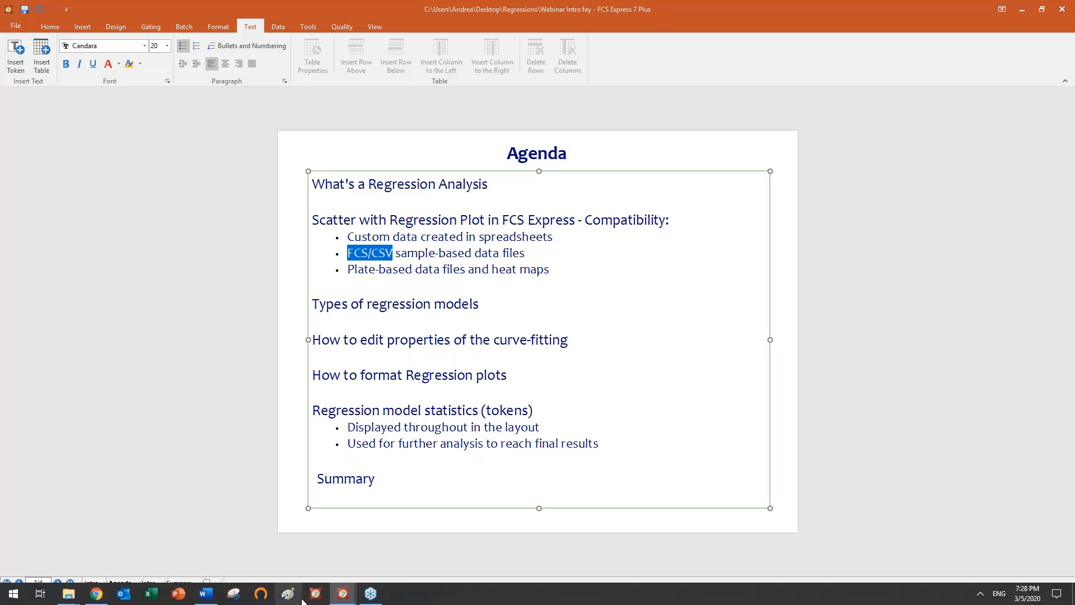
# Switch to Layout for Example 3.fey, maximize its window and widen the floating Data List
pyautogui.moveTo(348, 599)
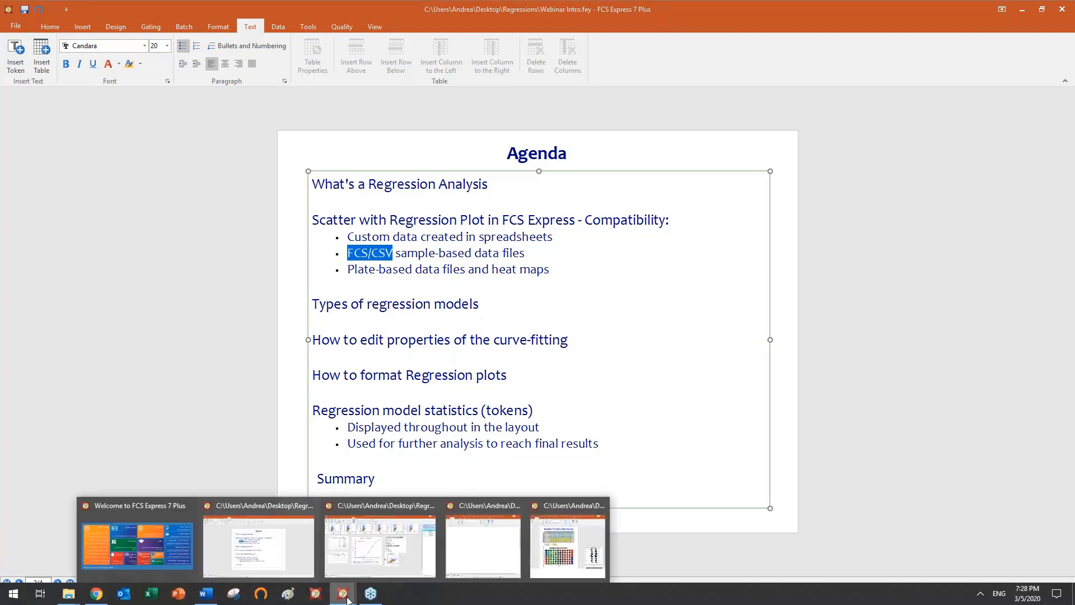
pyautogui.click(463, 549)
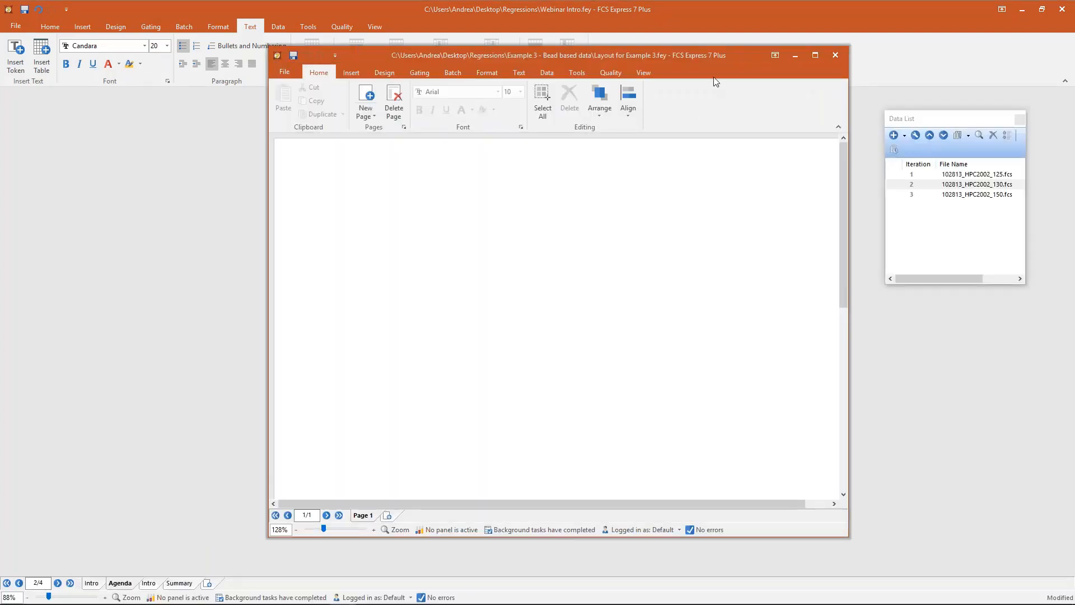
pyautogui.doubleClick(686, 56)
pyautogui.moveTo(981, 222); pyautogui.dragTo(975, 174)
pyautogui.moveTo(1027, 227); pyautogui.dragTo(1039, 226)
pyautogui.click(977, 237)
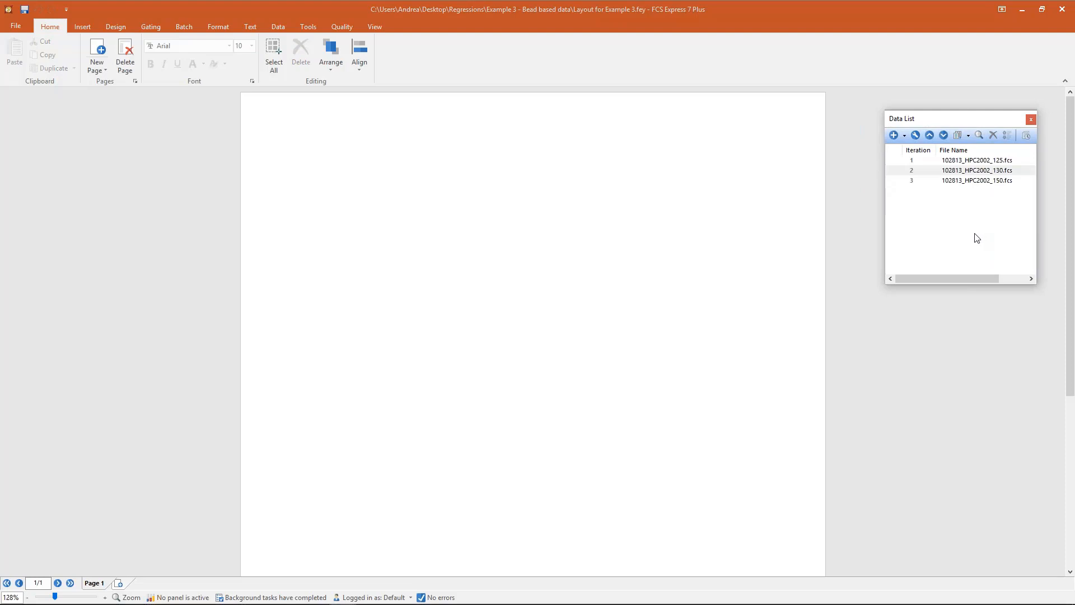
# Check which file formats, including comma separated values, can be added as data files, and close the file selection without adding any
pyautogui.click(905, 135)
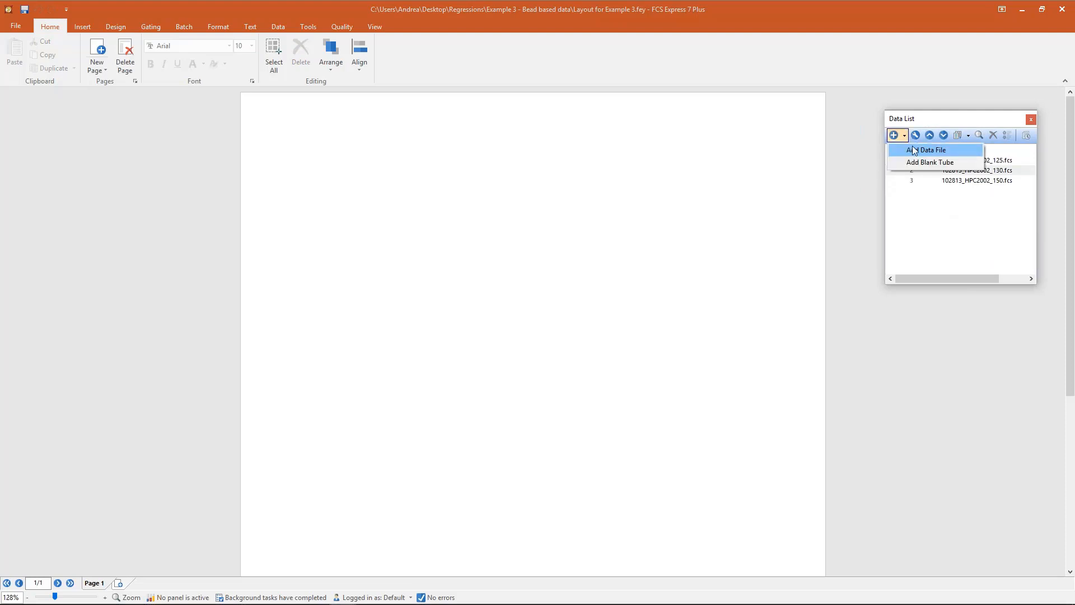
pyautogui.click(922, 150)
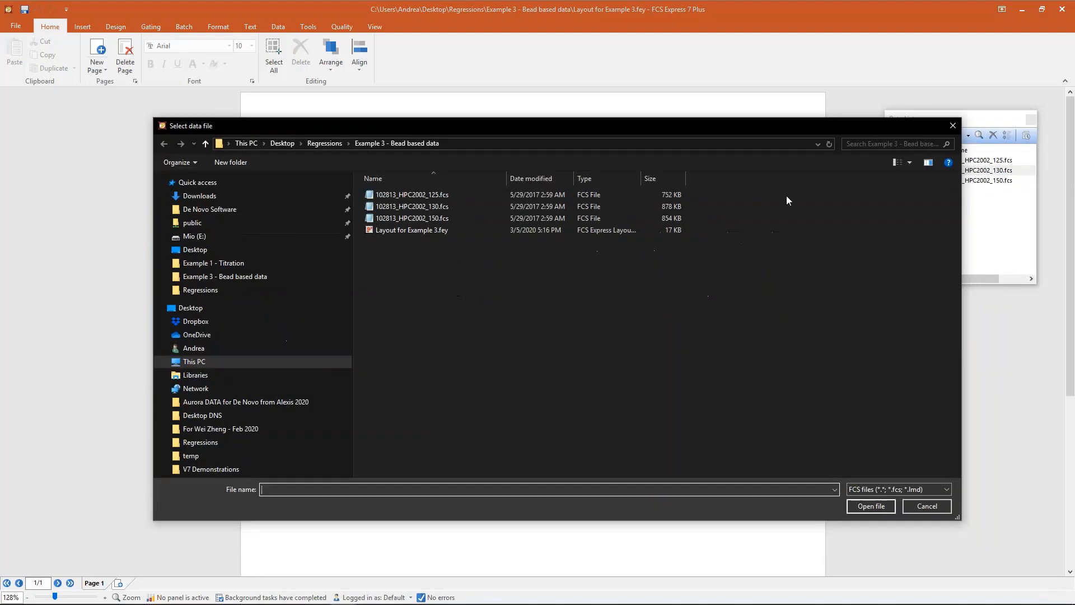
pyautogui.click(897, 490)
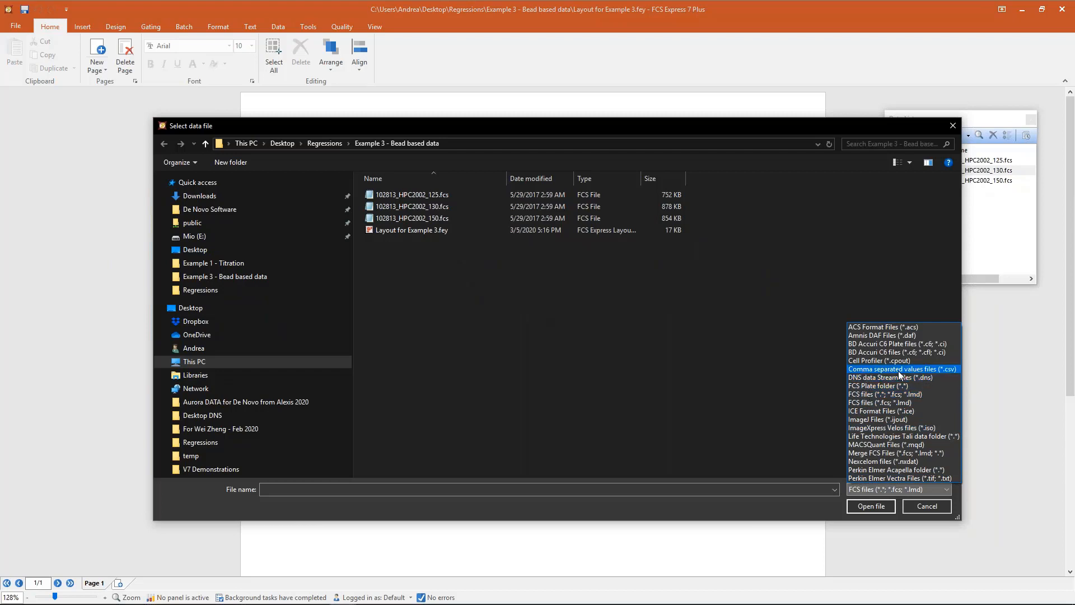
pyautogui.click(481, 325)
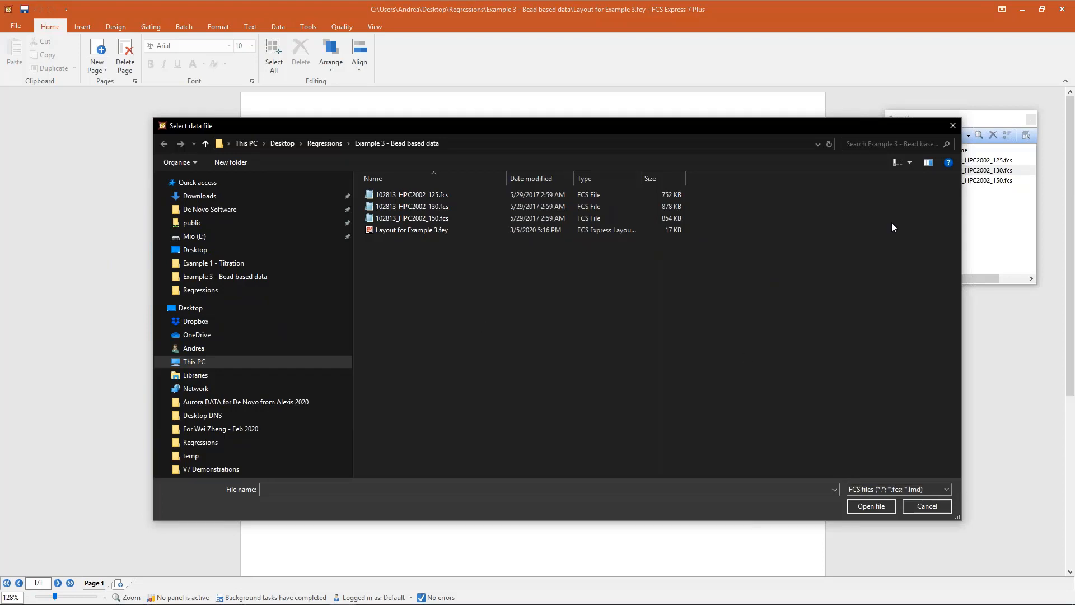
pyautogui.click(952, 126)
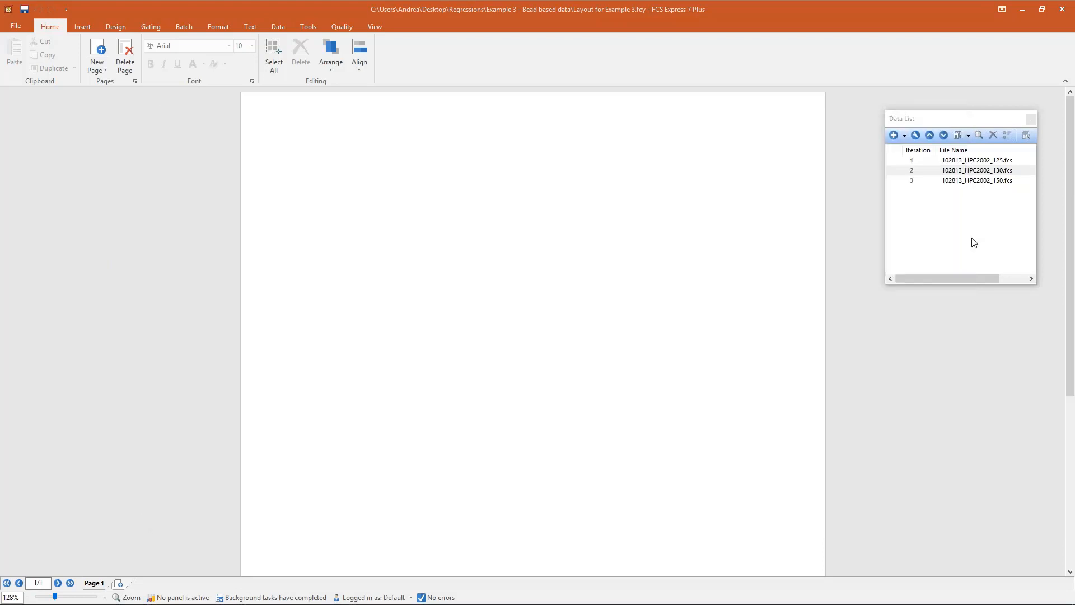
# Insert a Density plot and a Scatter with regression plot of 102813_HPC2002_125.fcs on the blank page and place them side by side
pyautogui.click(963, 161)
pyautogui.moveTo(970, 164); pyautogui.dragTo(264, 162)
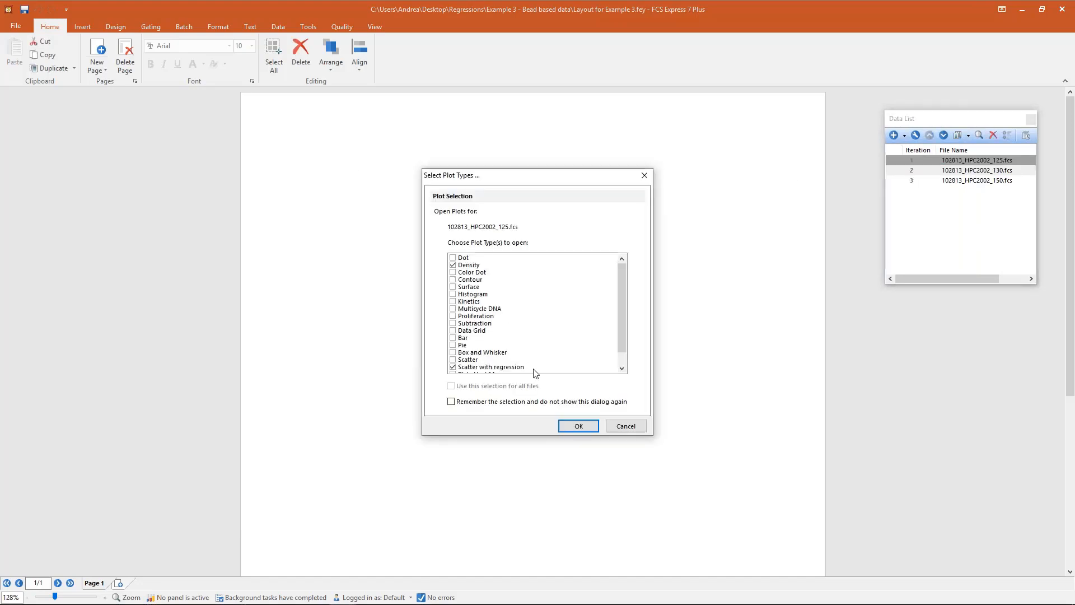
pyautogui.scroll(-1, 619, 348)
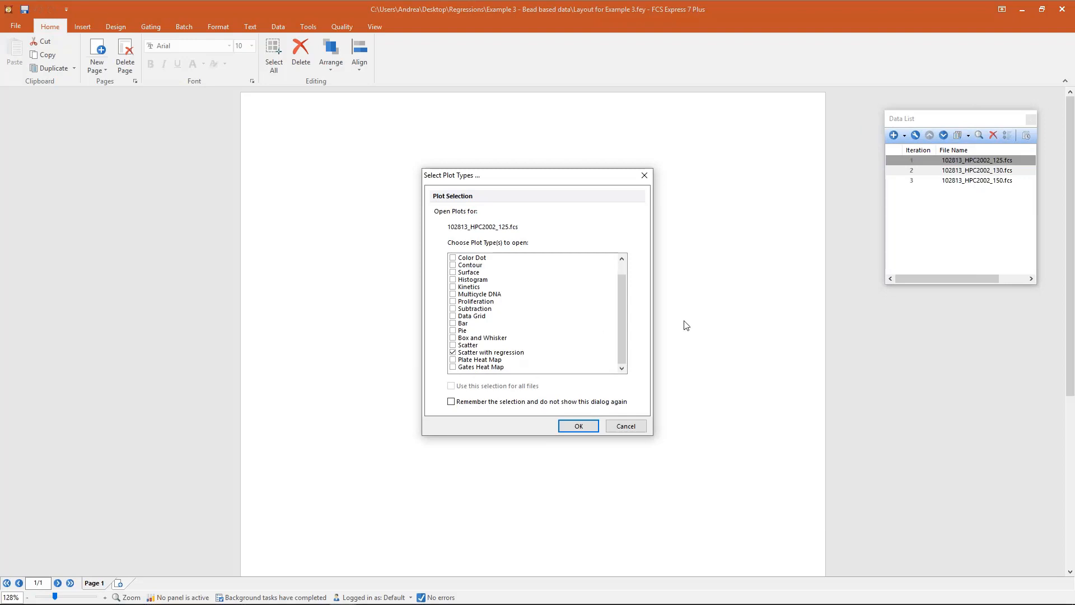
pyautogui.scroll(1, 618, 334)
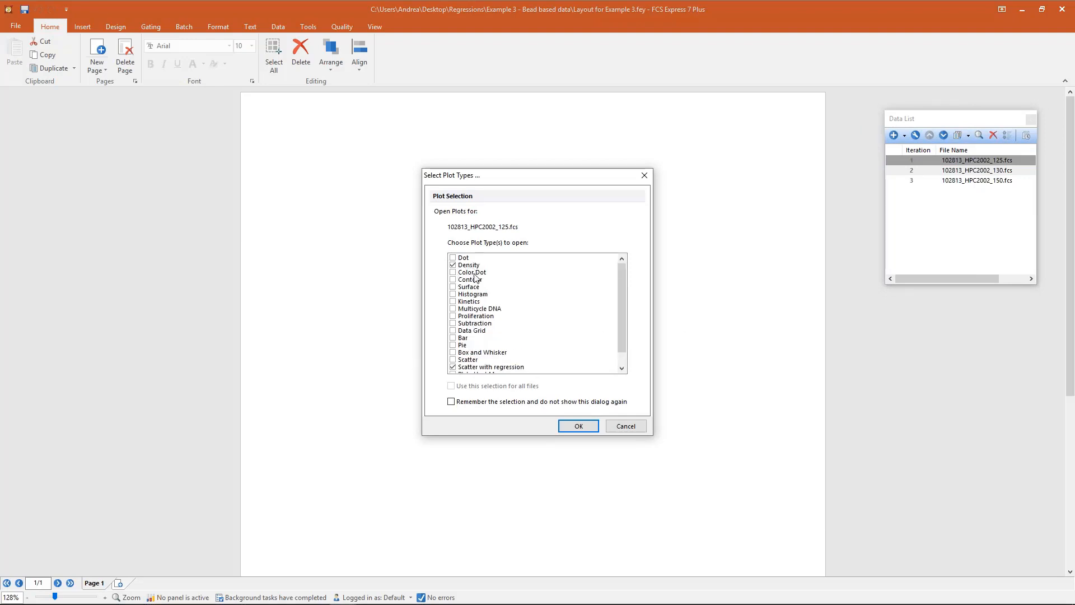
pyautogui.moveTo(623, 289); pyautogui.dragTo(629, 322)
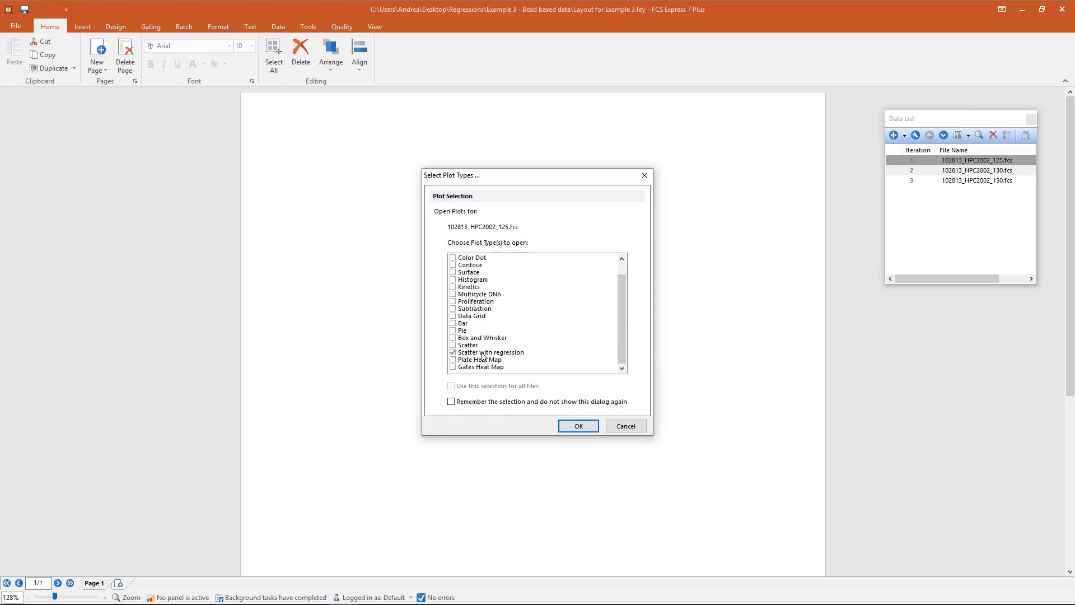
pyautogui.click(578, 425)
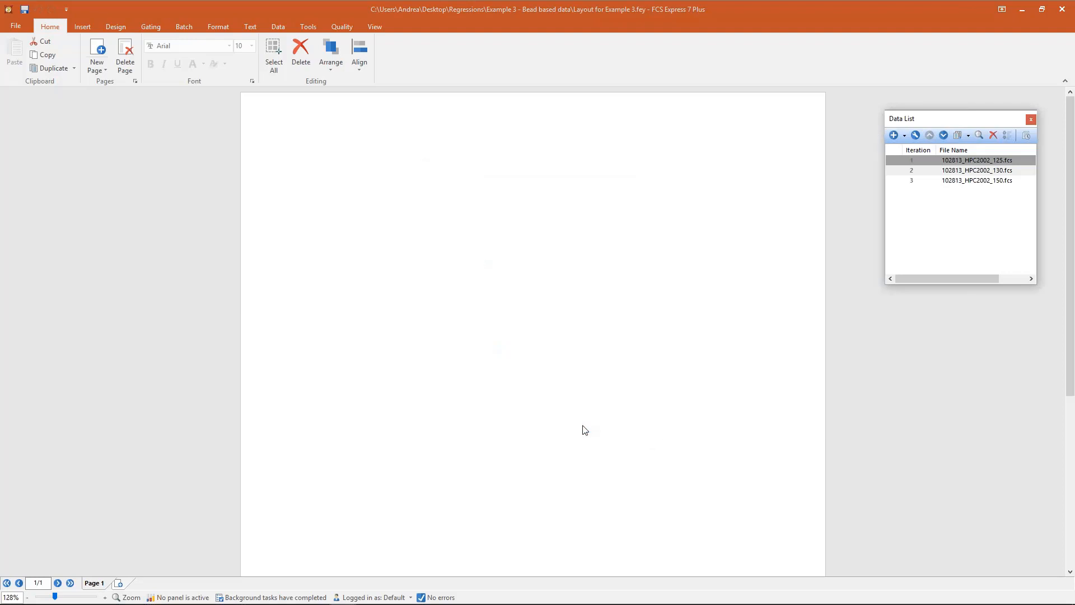
pyautogui.moveTo(429, 167); pyautogui.dragTo(627, 154)
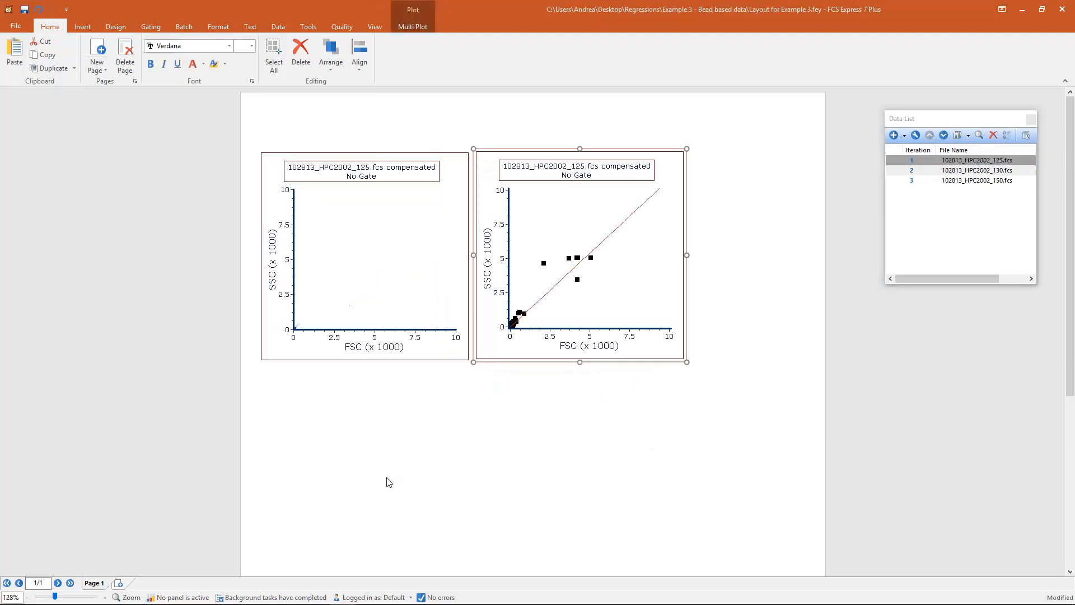
pyautogui.click(387, 491)
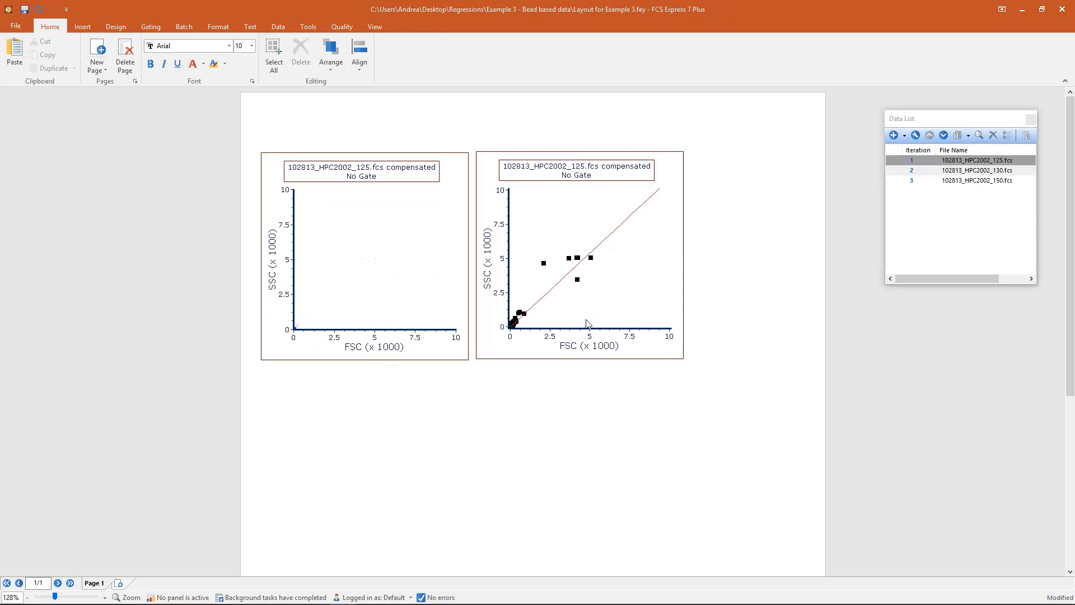
# Set the density plot's X axis parameter to FL2-FL2 and its Y axis parameter to FL3-FL3
pyautogui.click(360, 348)
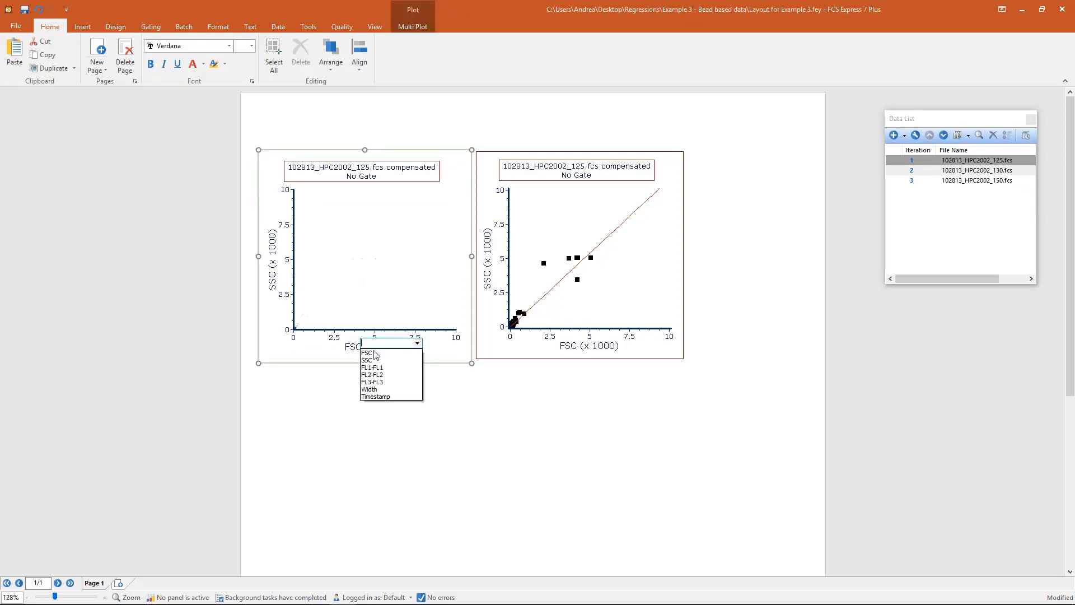
pyautogui.click(388, 374)
pyautogui.click(272, 258)
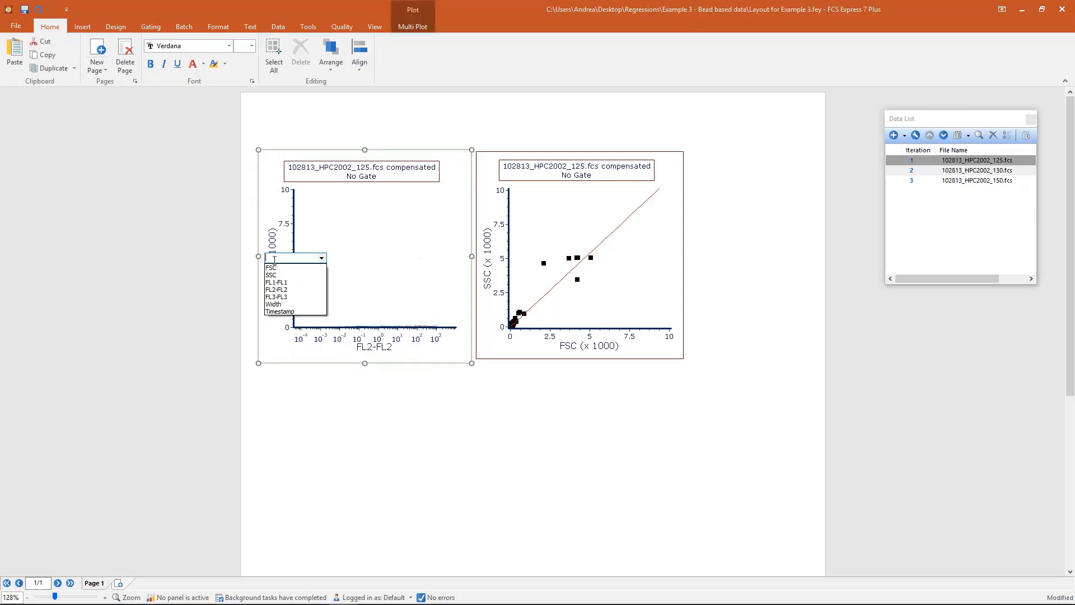
pyautogui.click(283, 296)
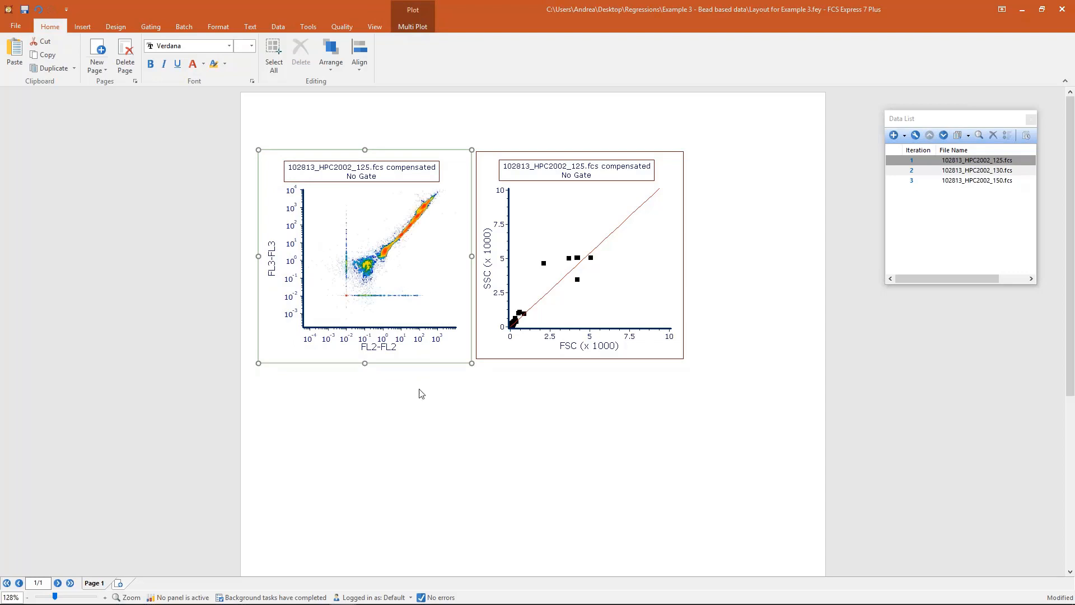